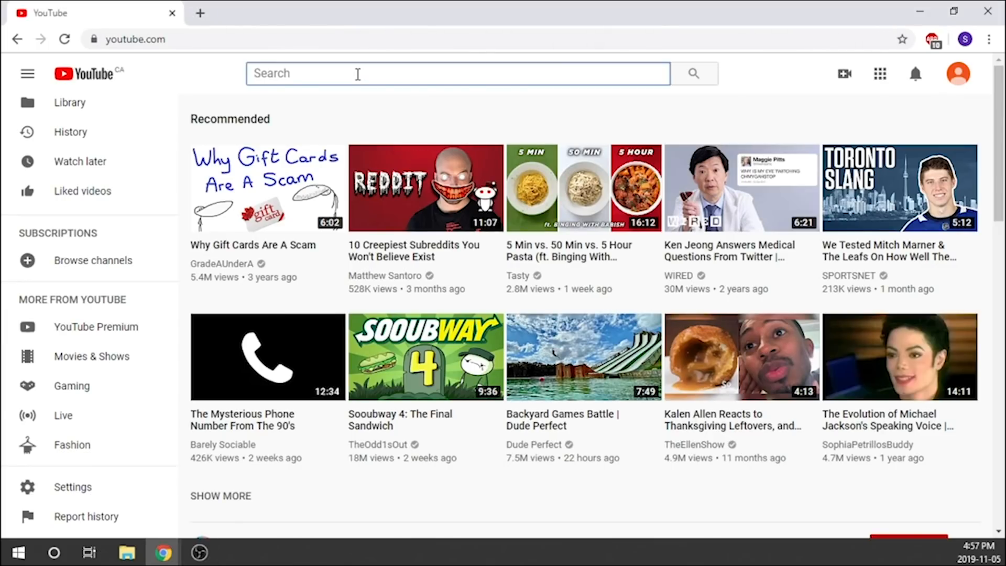
{"action": "type", "text": "restalgi"}
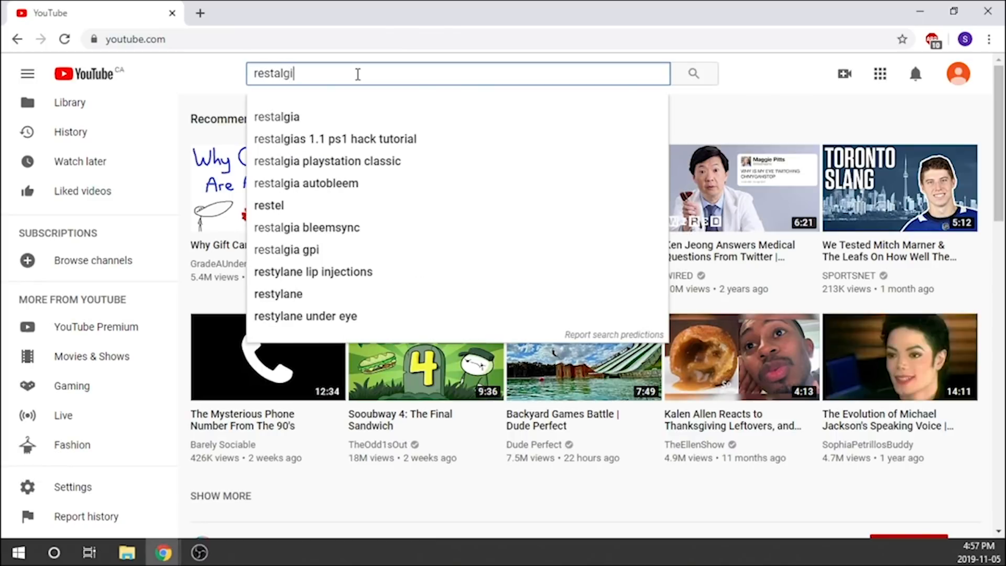
{"action": "type", "text": "a"}
- Search 'restalgia', open the channel, subscribe and set notifications to All
{"action": "key", "text": "Return"}
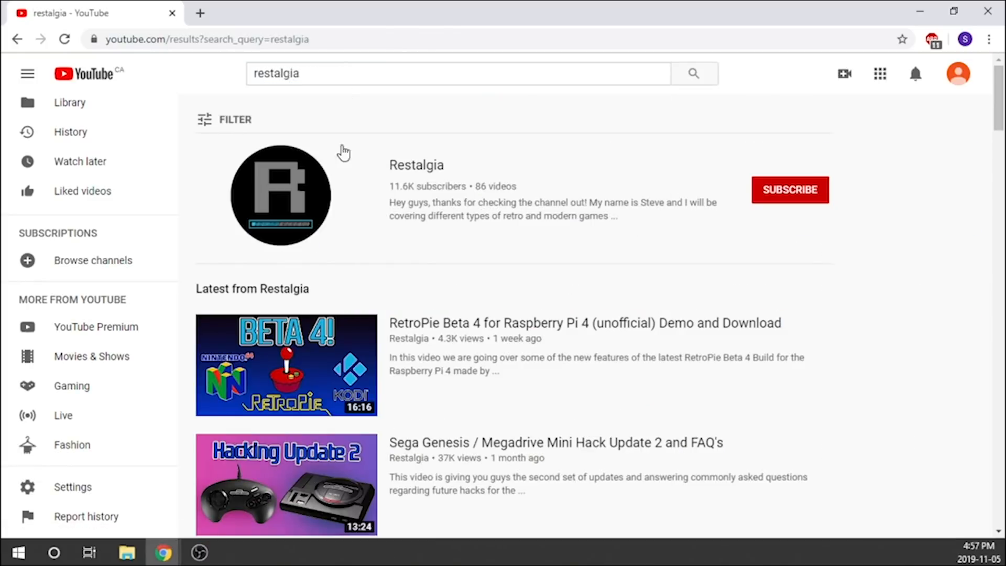
{"action": "left_click", "coordinate": [418, 165]}
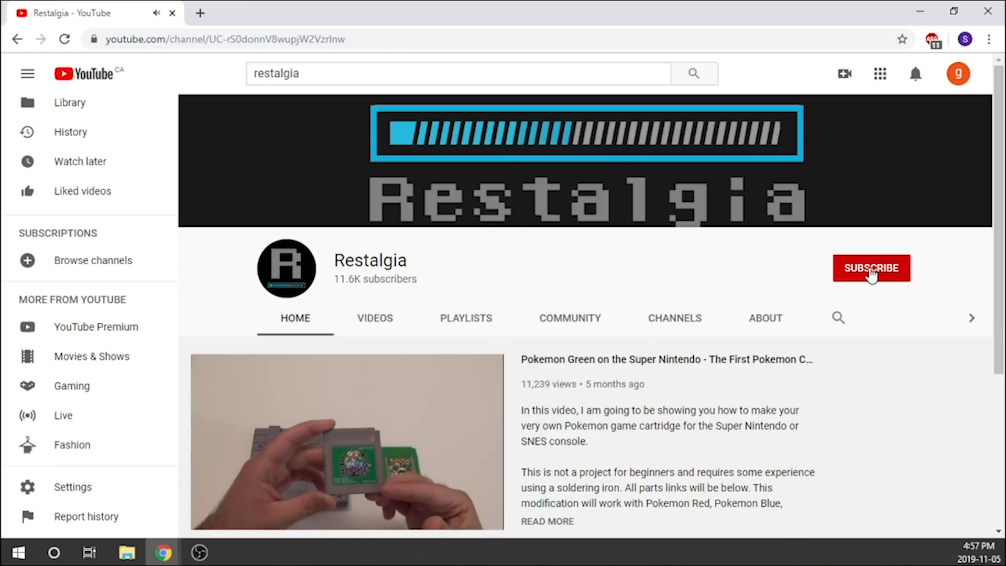
{"action": "left_click", "coordinate": [873, 271]}
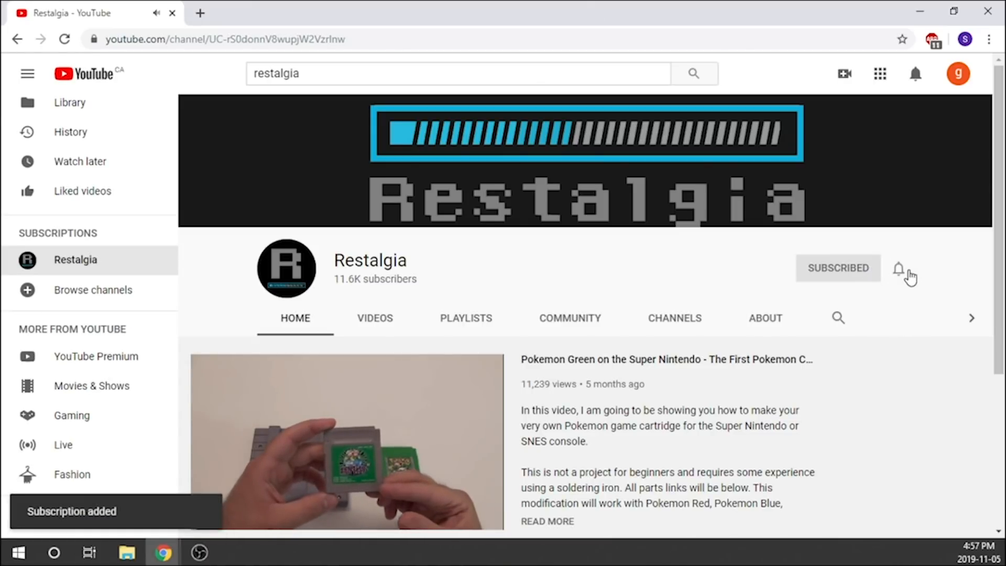
{"action": "left_click", "coordinate": [899, 269]}
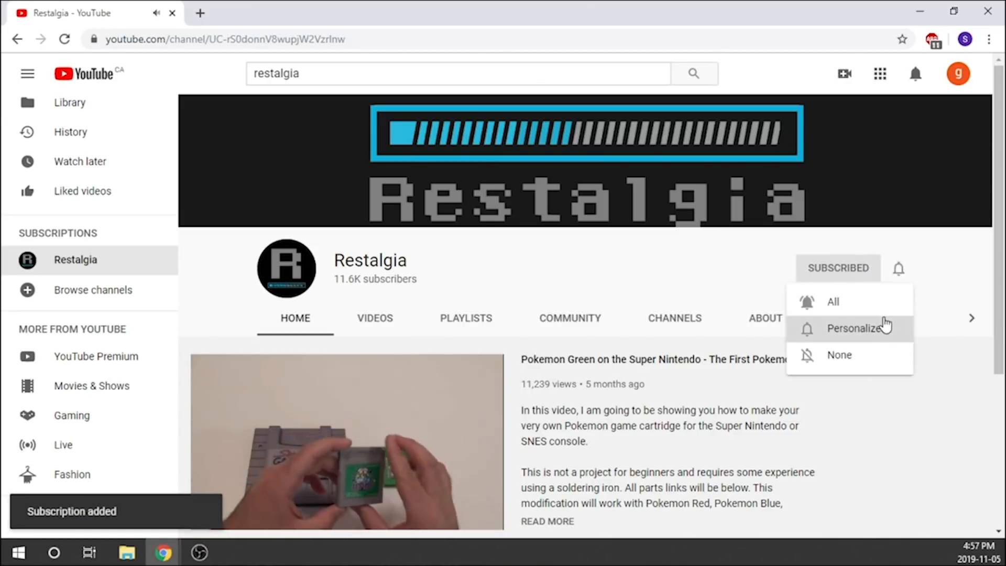
{"action": "left_click", "coordinate": [880, 307]}
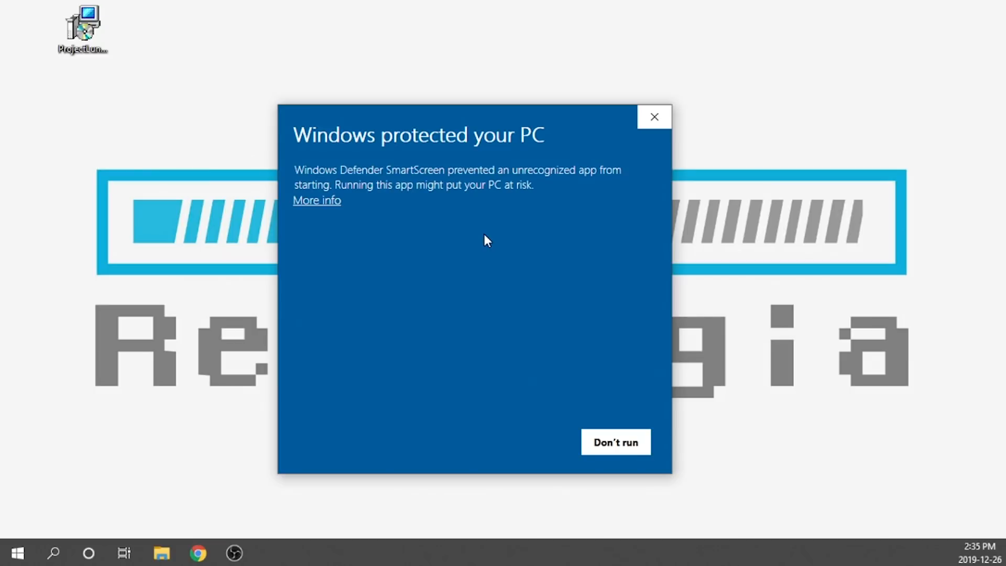
- Bypass the SmartScreen warning and run the unrecognized Project Lunar installer anyway
{"action": "left_click", "coordinate": [324, 203]}
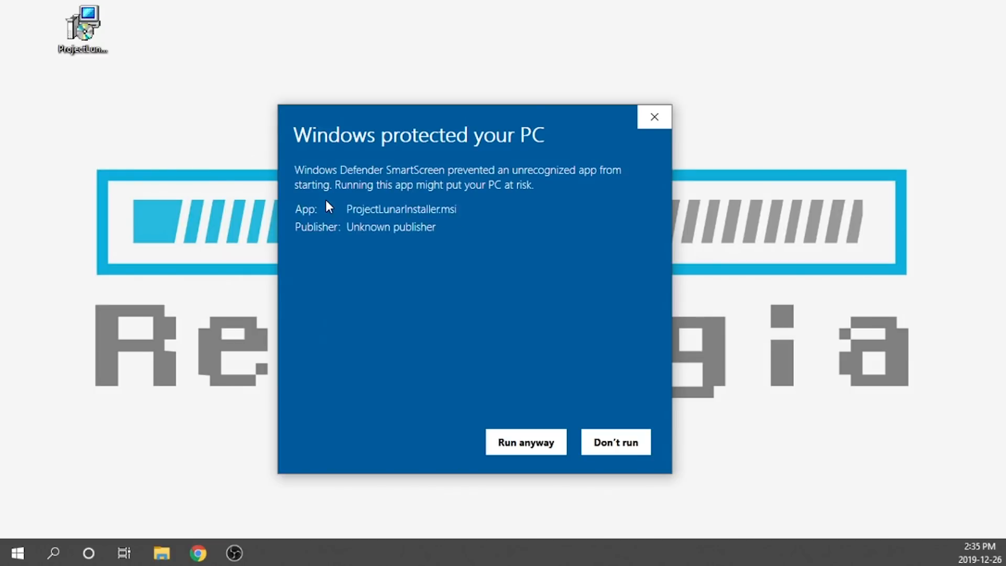
{"action": "left_click", "coordinate": [527, 443]}
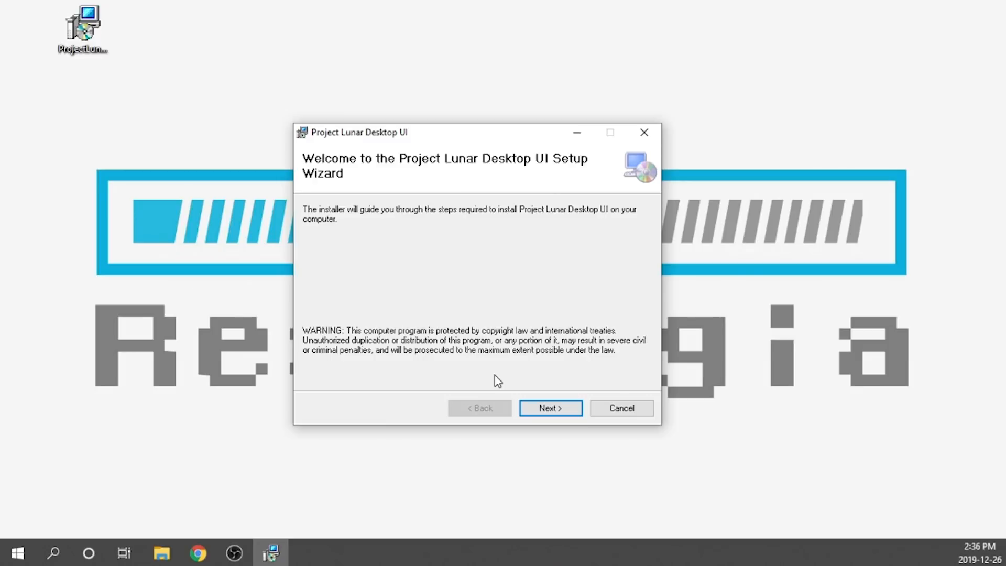
- Install Project Lunar Desktop UI to the default folder and close the finished setup
{"action": "left_click", "coordinate": [543, 408]}
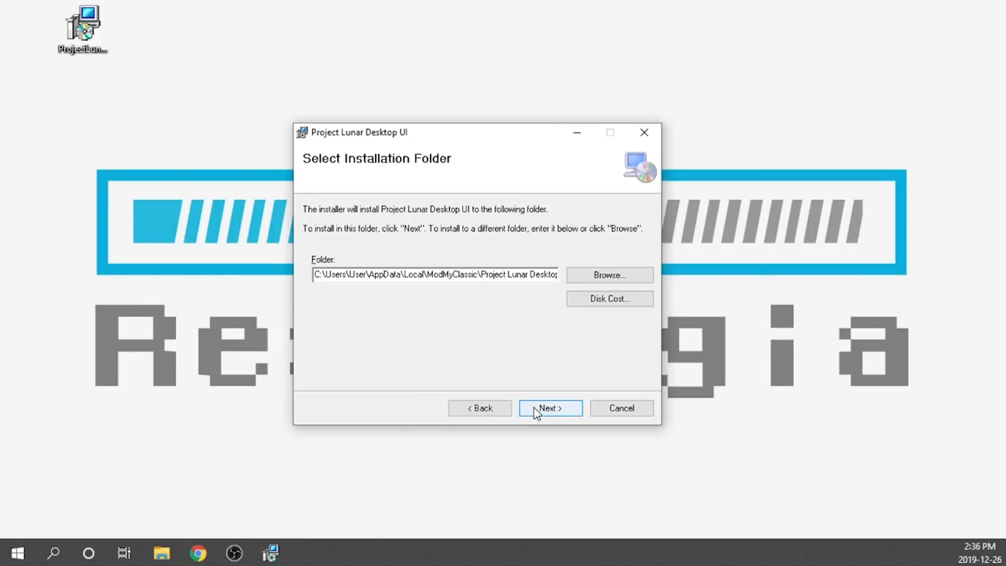
{"action": "left_click", "coordinate": [535, 409]}
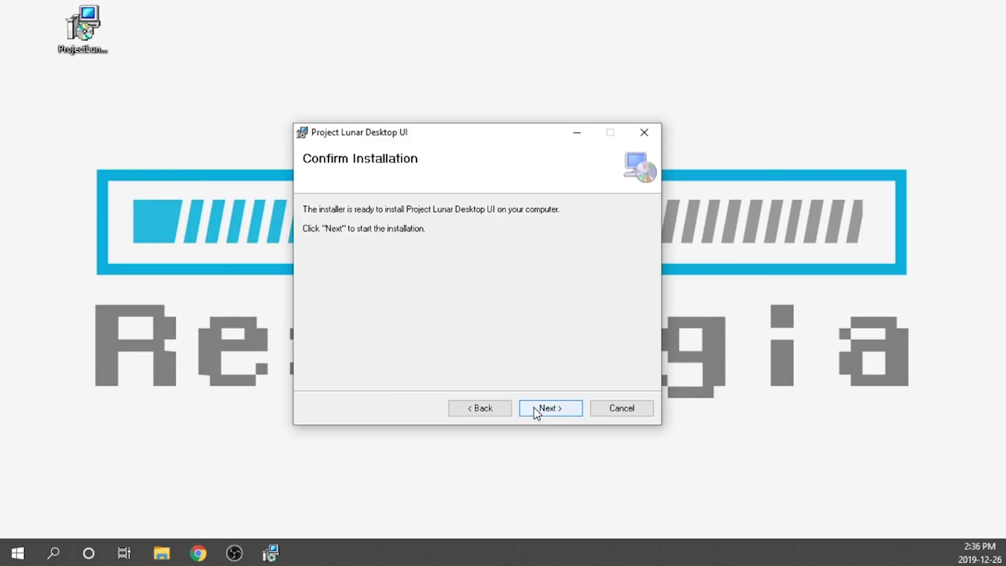
{"action": "left_click", "coordinate": [533, 409]}
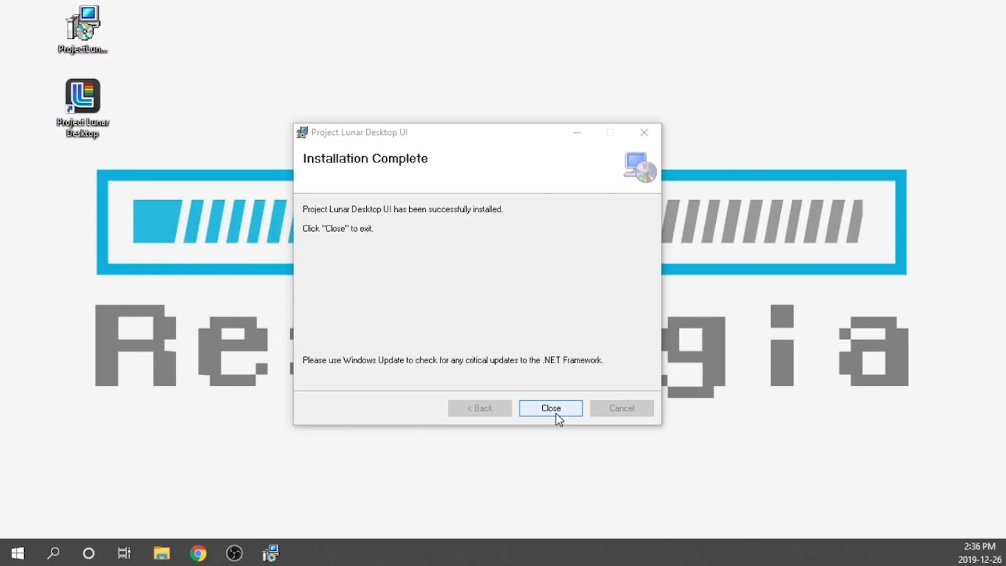
{"action": "left_click", "coordinate": [551, 408]}
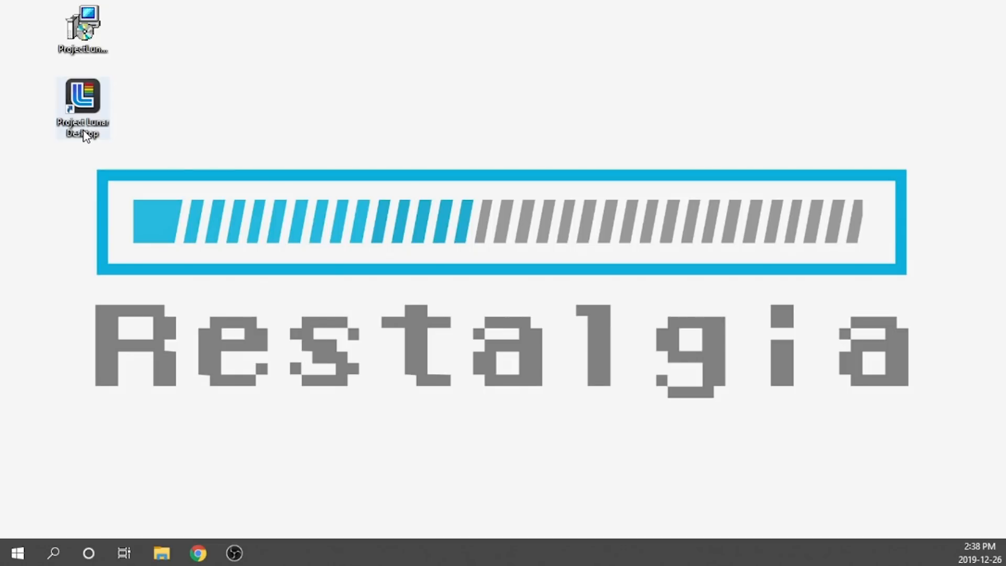
- Launch Project Lunar Desktop from its shortcut and start the install-or-remove tool
{"action": "double_click", "coordinate": [85, 136]}
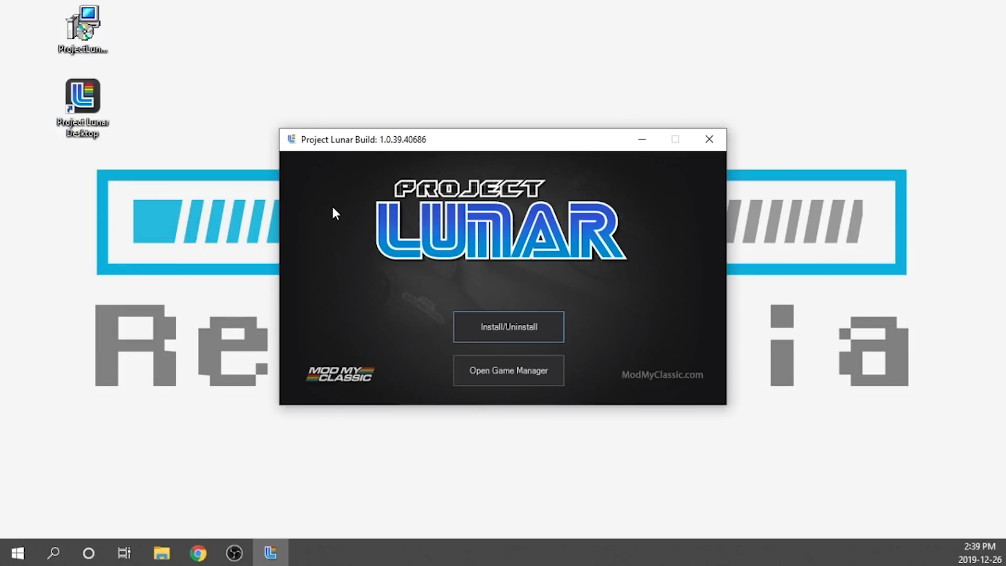
{"action": "left_click", "coordinate": [471, 327]}
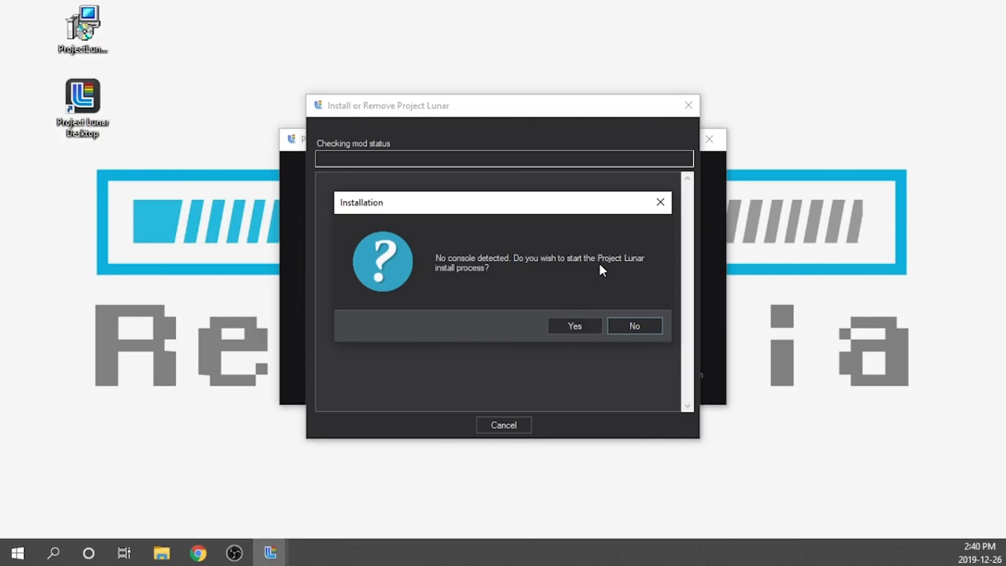
- Confirm starting the Project Lunar install and accept the interactive how-to guide
{"action": "left_click", "coordinate": [572, 325]}
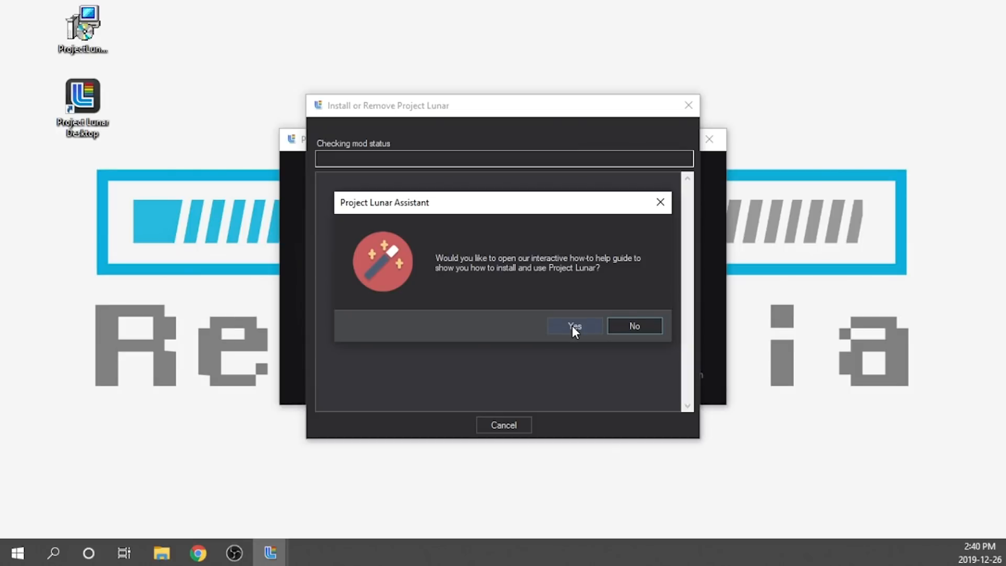
{"action": "left_click", "coordinate": [573, 326]}
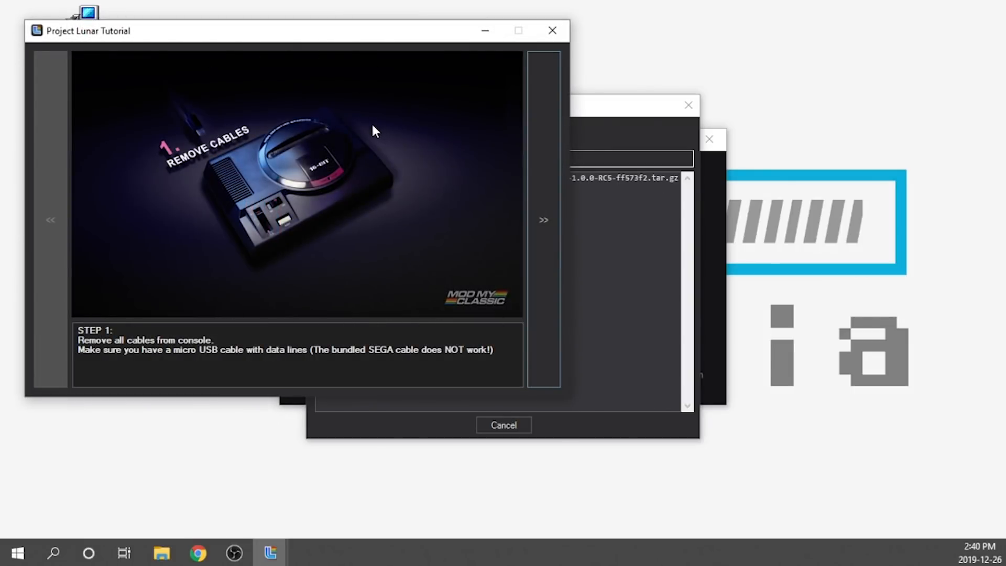
- Page through the tutorial to step 4, return to step 1, and close the tutorial
{"action": "left_click", "coordinate": [551, 212]}
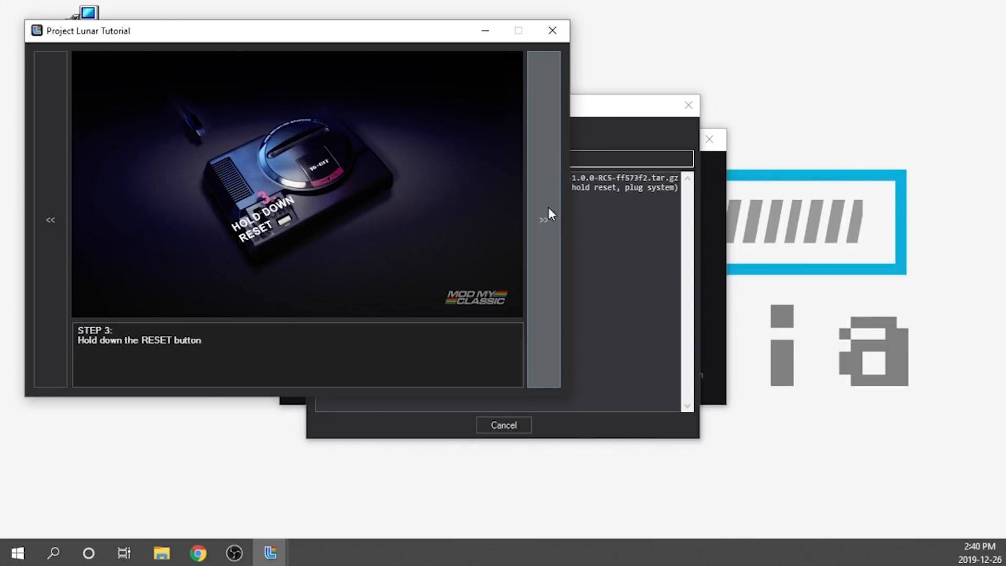
{"action": "left_click", "coordinate": [548, 207]}
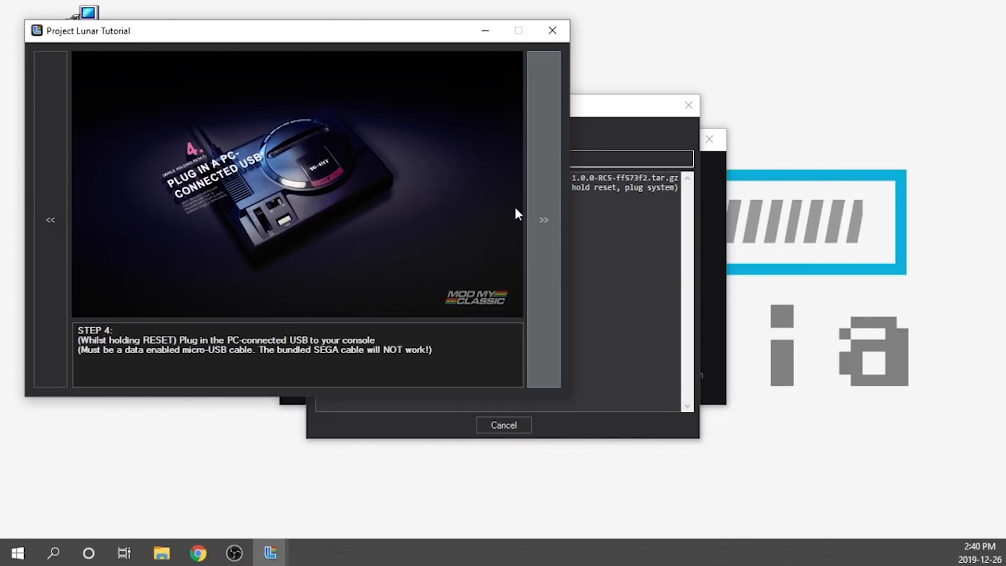
{"action": "left_click", "coordinate": [51, 178]}
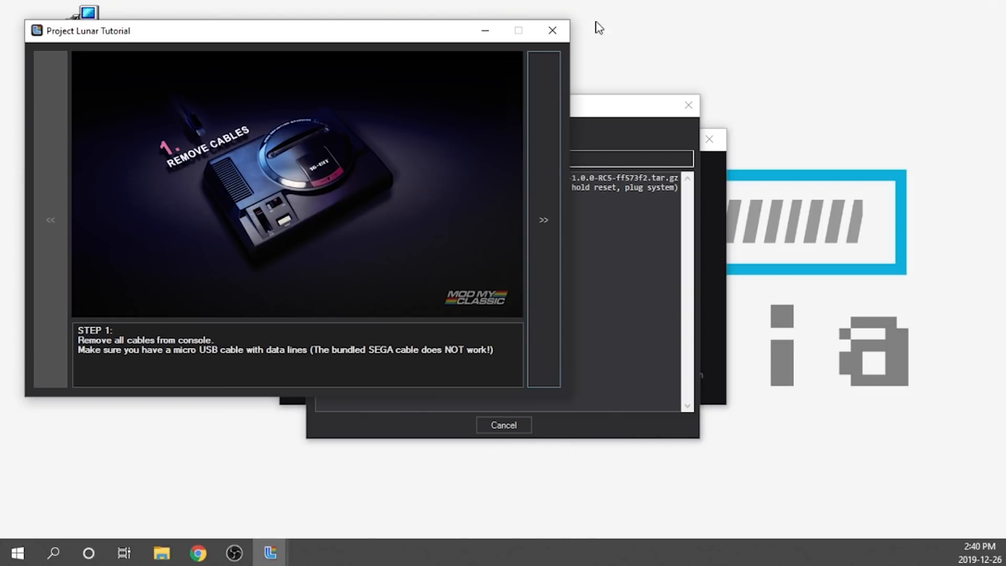
{"action": "left_click", "coordinate": [552, 31]}
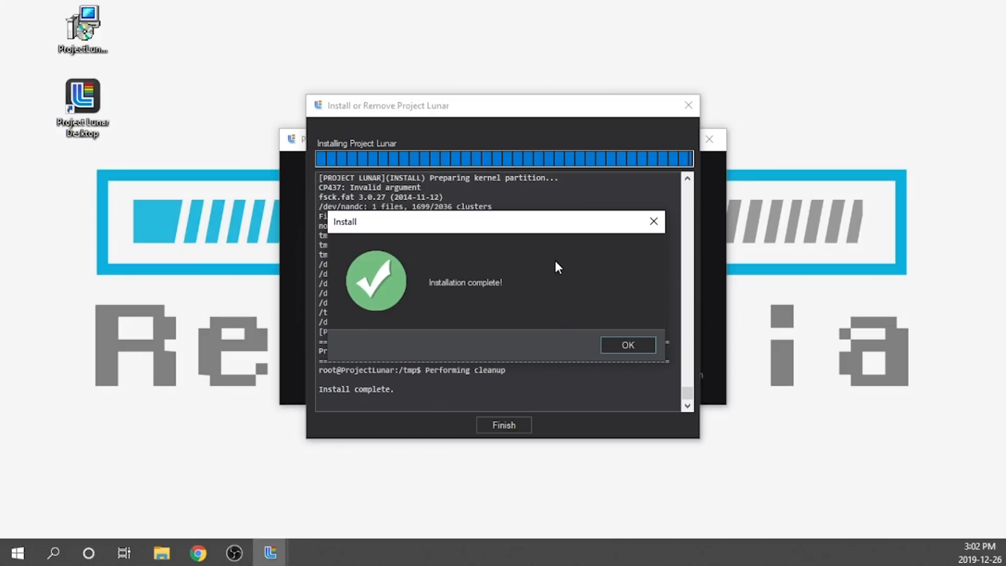
- Acknowledge 'Installation complete!', finish the installer, and launch the Game Manager
{"action": "left_click", "coordinate": [627, 344]}
{"action": "left_click", "coordinate": [503, 425]}
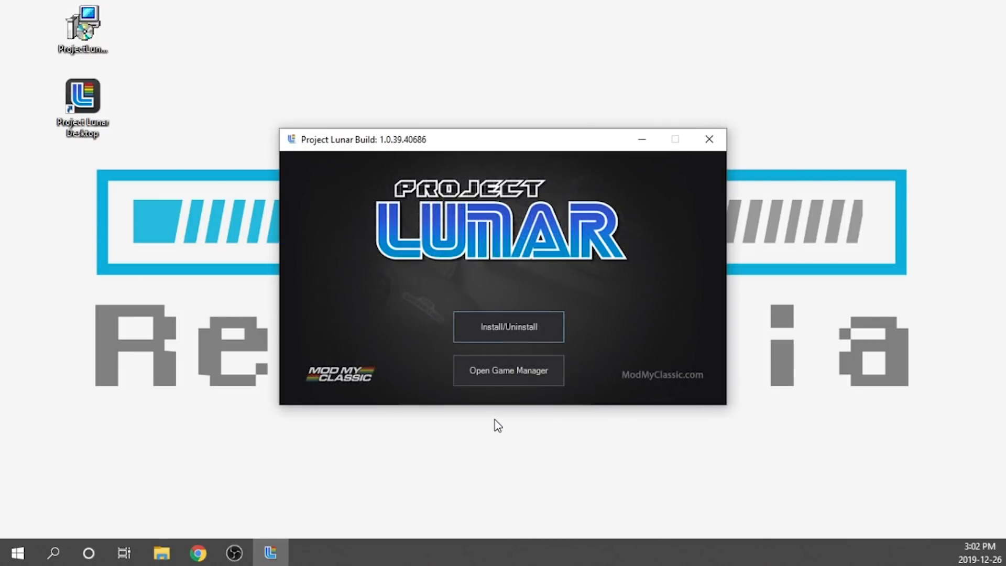
{"action": "left_click", "coordinate": [489, 373]}
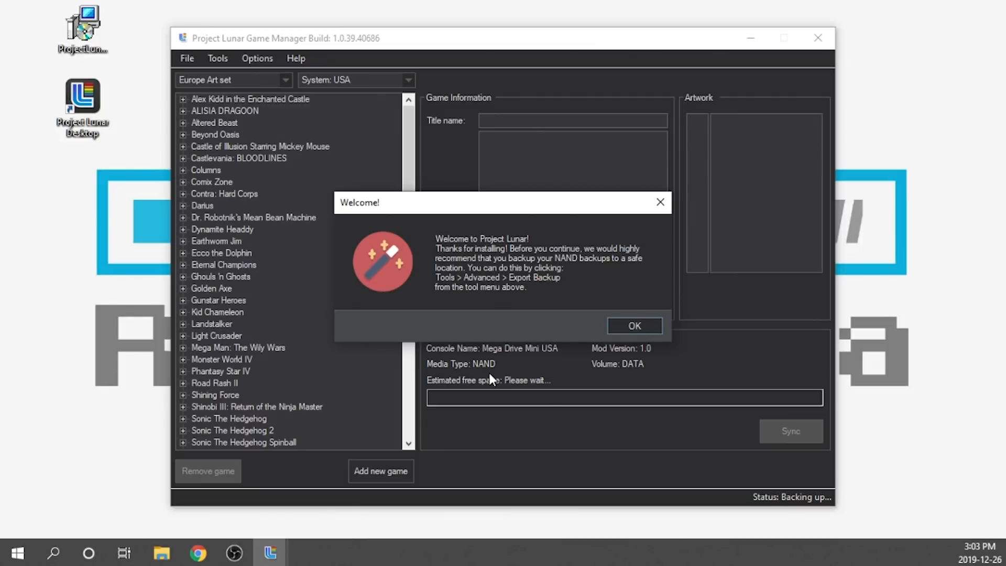
- Acknowledge the Game Manager welcome notice recommending a NAND backup
{"action": "left_click", "coordinate": [643, 324]}
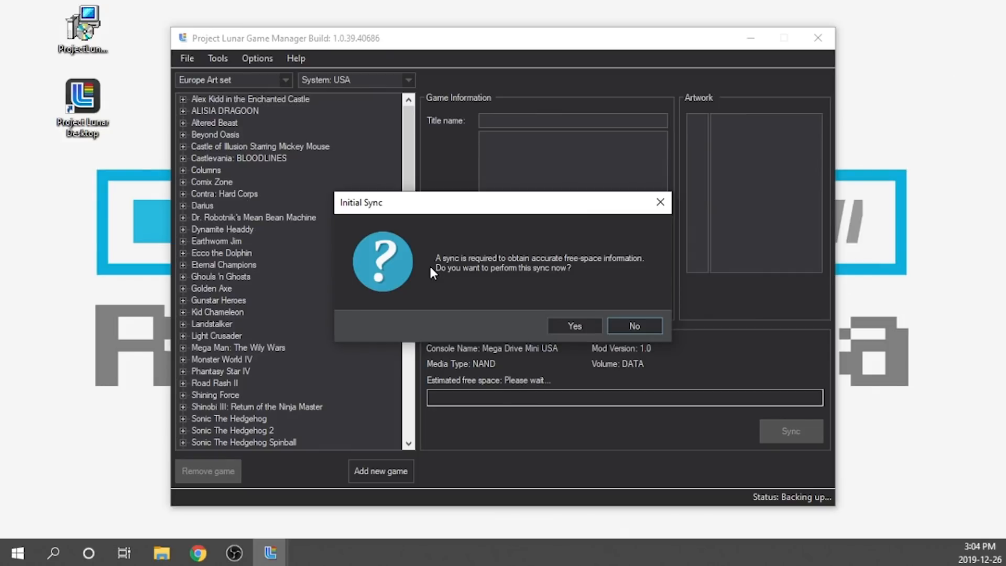
- Run the initial sync so free space reads 149 MB of 170 MB
{"action": "left_click", "coordinate": [566, 325]}
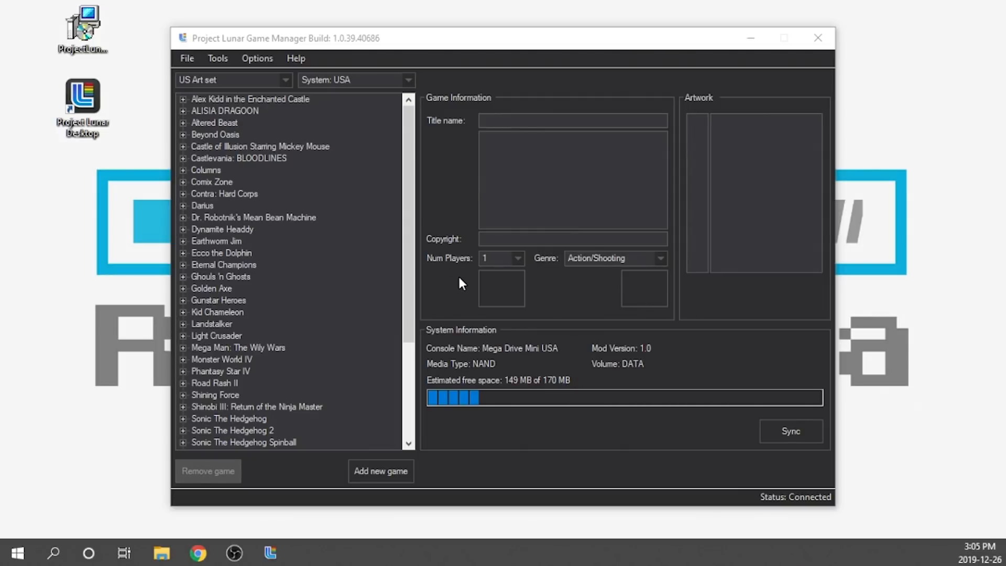
- Start Manage mods from the Tools menu, showing no mods installed
{"action": "left_click", "coordinate": [212, 57]}
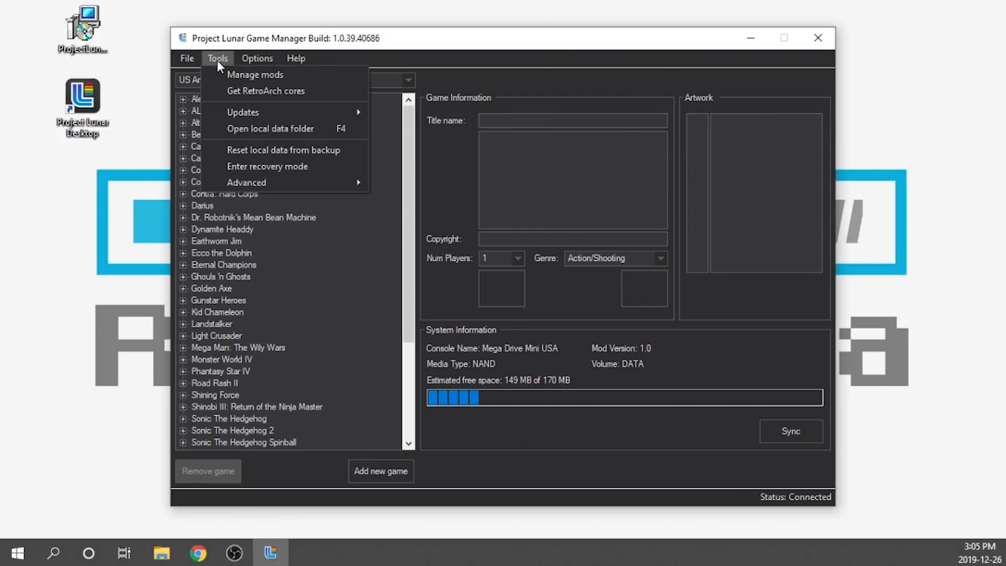
{"action": "left_click", "coordinate": [232, 75]}
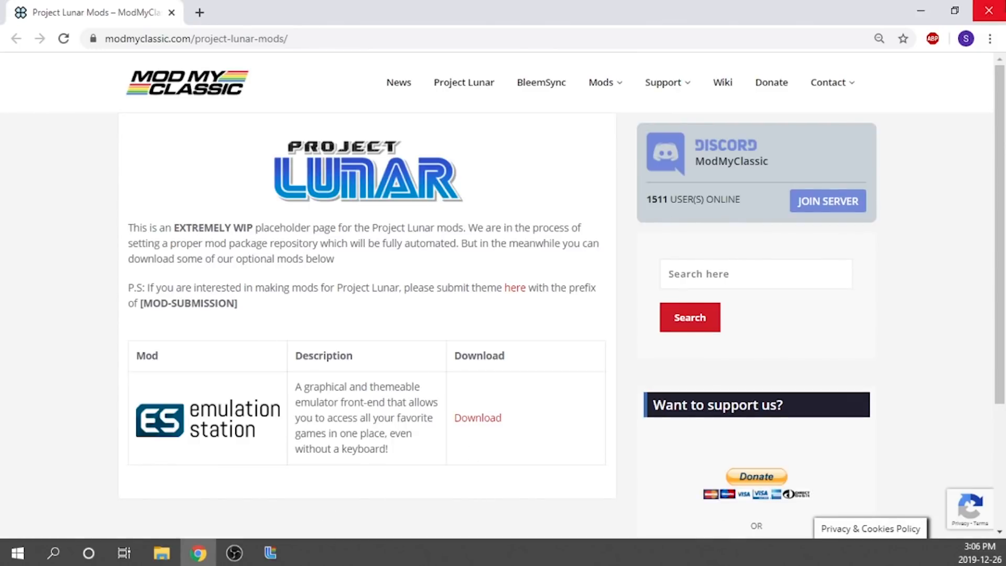
- Close the Chrome mods page and return to the Mod Manager
{"action": "left_click", "coordinate": [990, 10]}
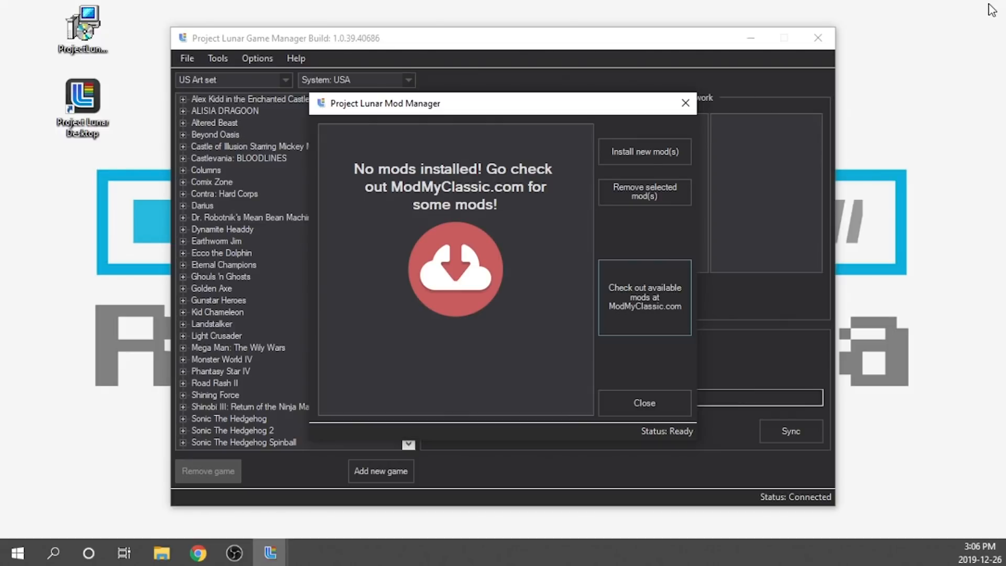
- Close the mod manager and pick Aladdin.bin from the Sega Genesis folder as a new game
{"action": "left_click", "coordinate": [622, 405]}
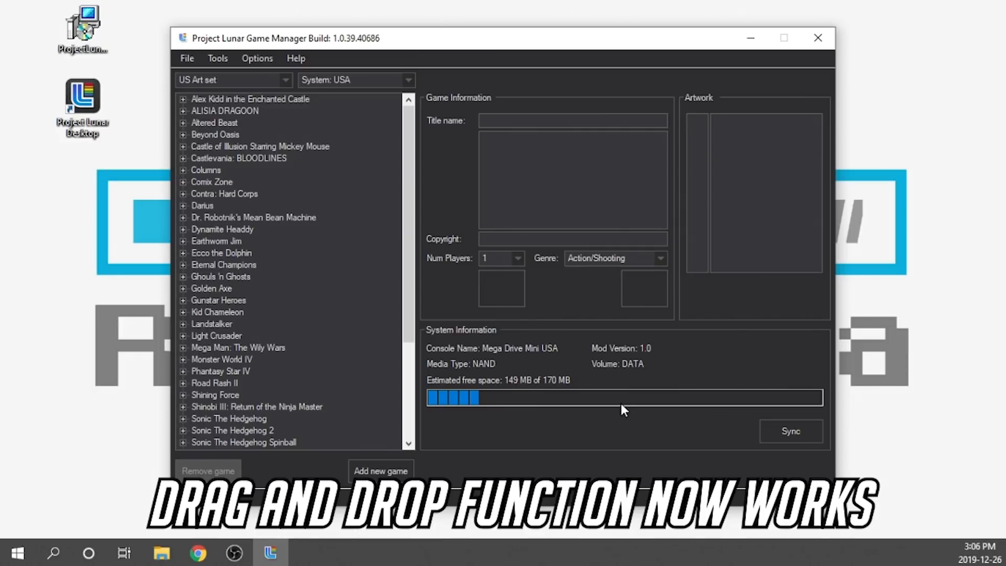
{"action": "left_click", "coordinate": [382, 471]}
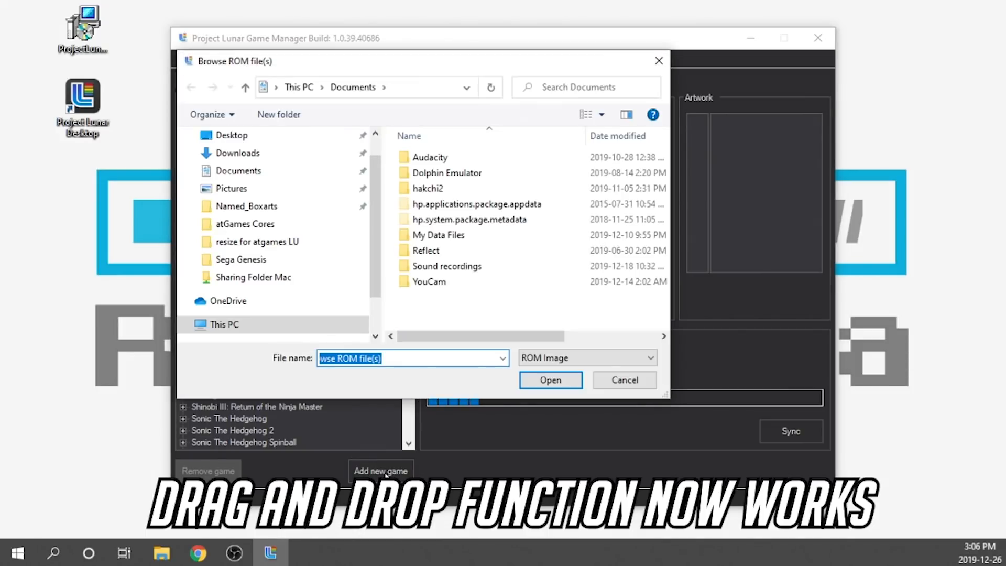
{"action": "left_click", "coordinate": [262, 262]}
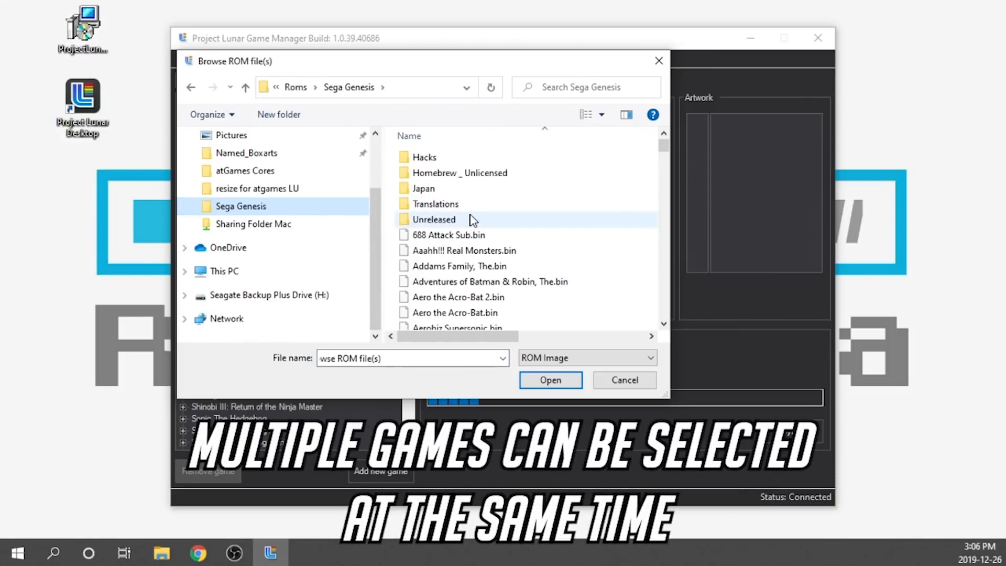
{"action": "scroll", "coordinate": [503, 252], "scroll_direction": "down", "scroll_amount": 3}
{"action": "scroll", "coordinate": [503, 260], "scroll_direction": "down", "scroll_amount": 1}
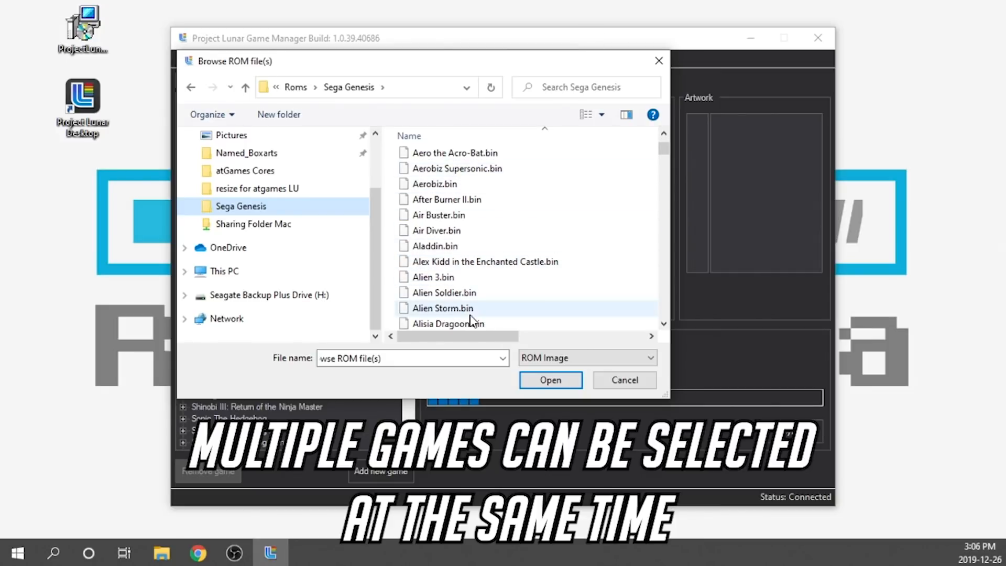
{"action": "scroll", "coordinate": [512, 248], "scroll_direction": "down", "scroll_amount": 1}
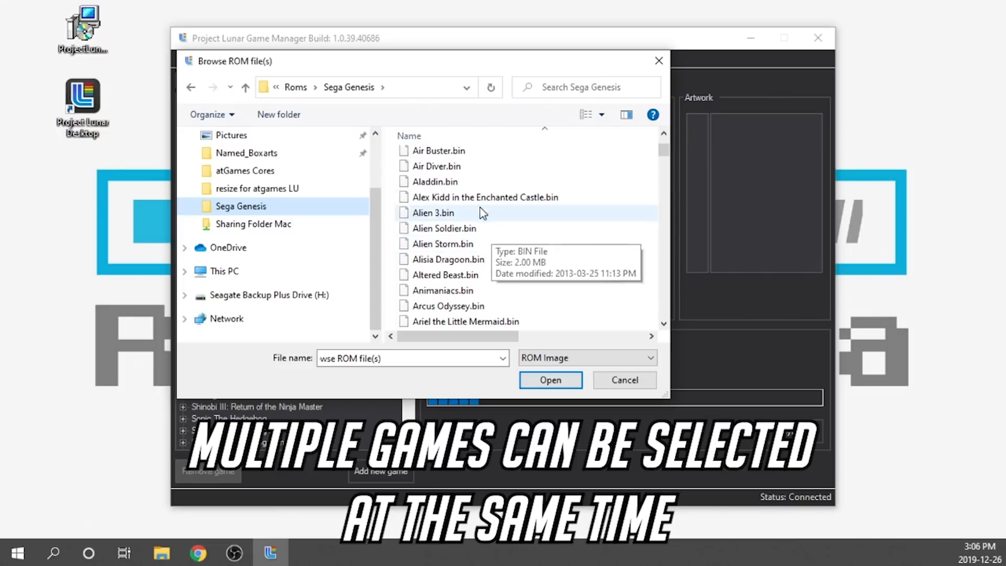
{"action": "double_click", "coordinate": [469, 180]}
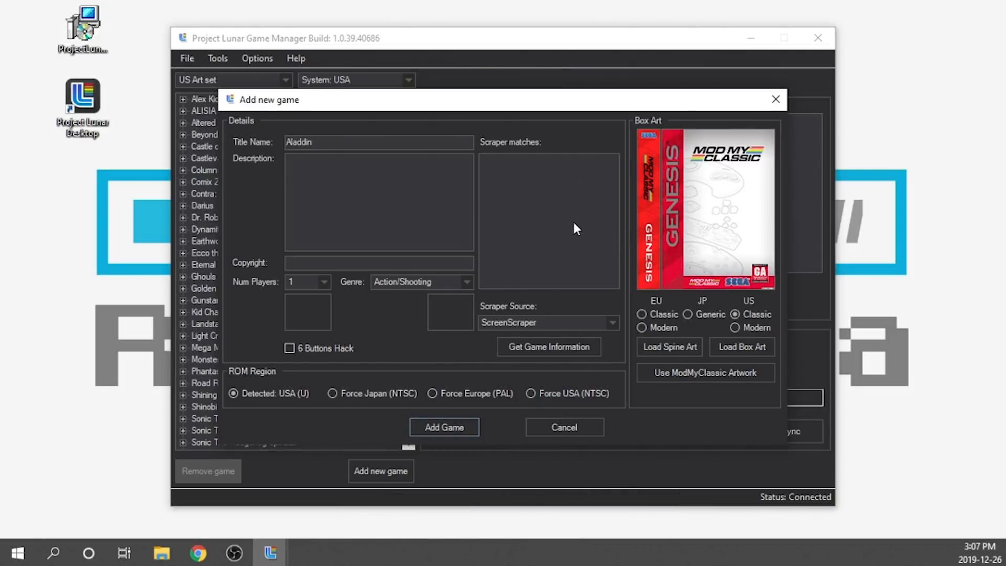
- Fetch game information, choose the 'Aladdin (US Megadrive)' scraper match and add Aladdin to the library
{"action": "left_click", "coordinate": [534, 349]}
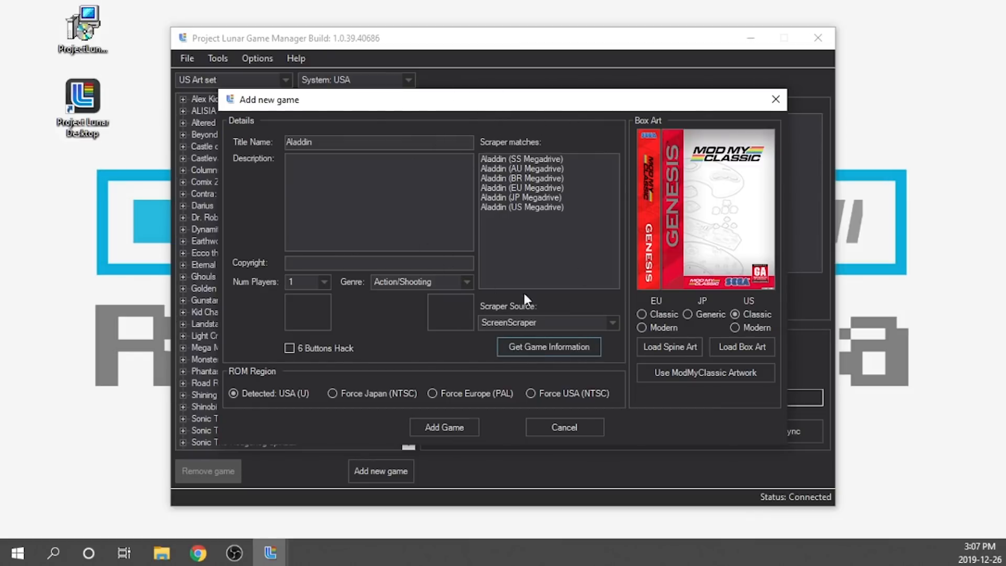
{"action": "left_click", "coordinate": [497, 160]}
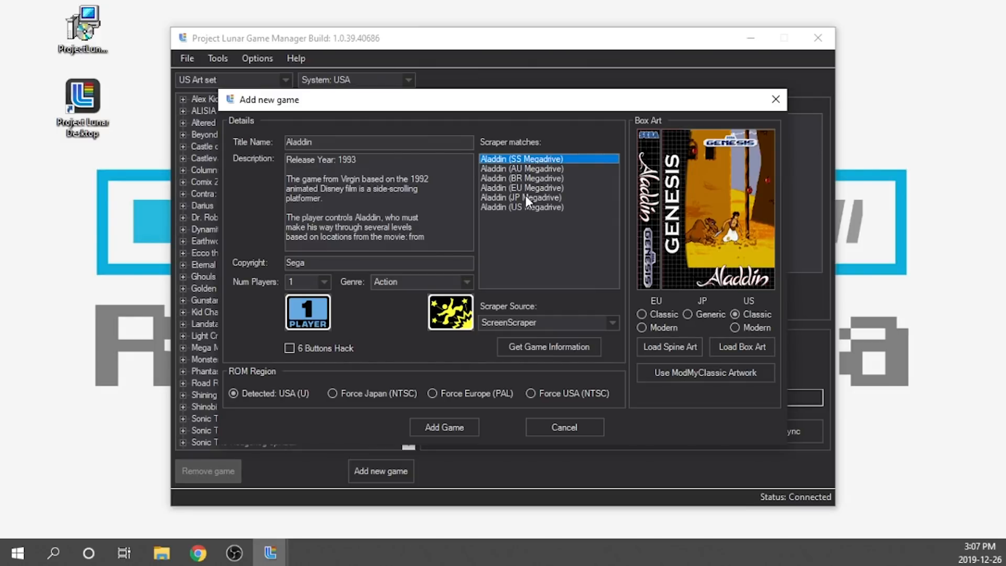
{"action": "left_click", "coordinate": [526, 209]}
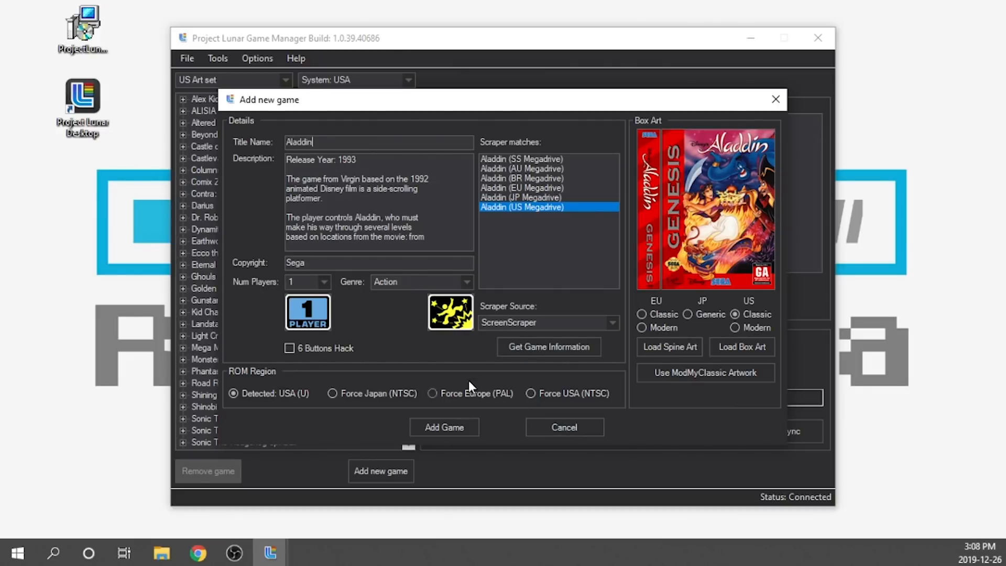
{"action": "left_click", "coordinate": [444, 427]}
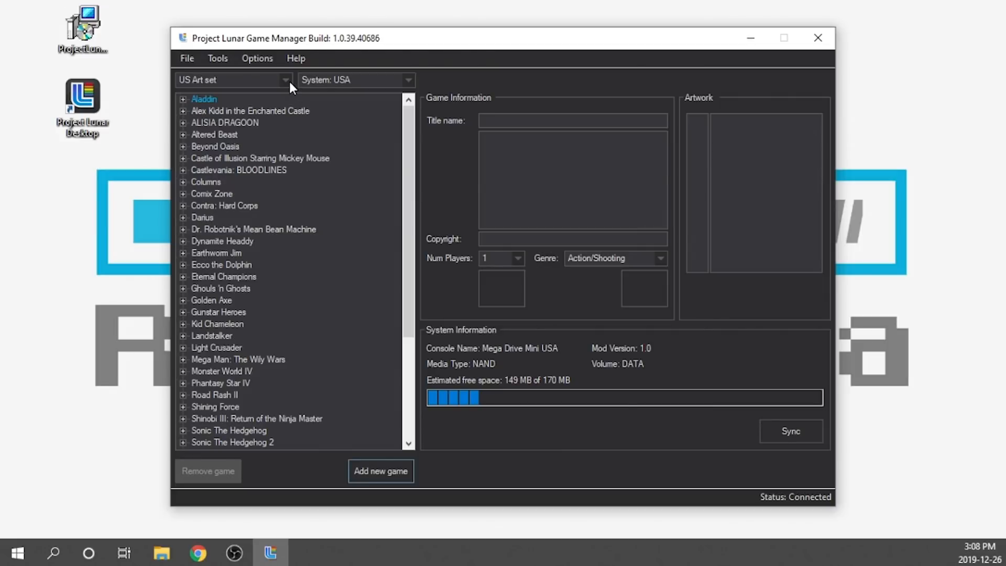
- Sync the library with Aladdin to the console, confirming the 'Sync changes' prompt
{"action": "left_click", "coordinate": [791, 435]}
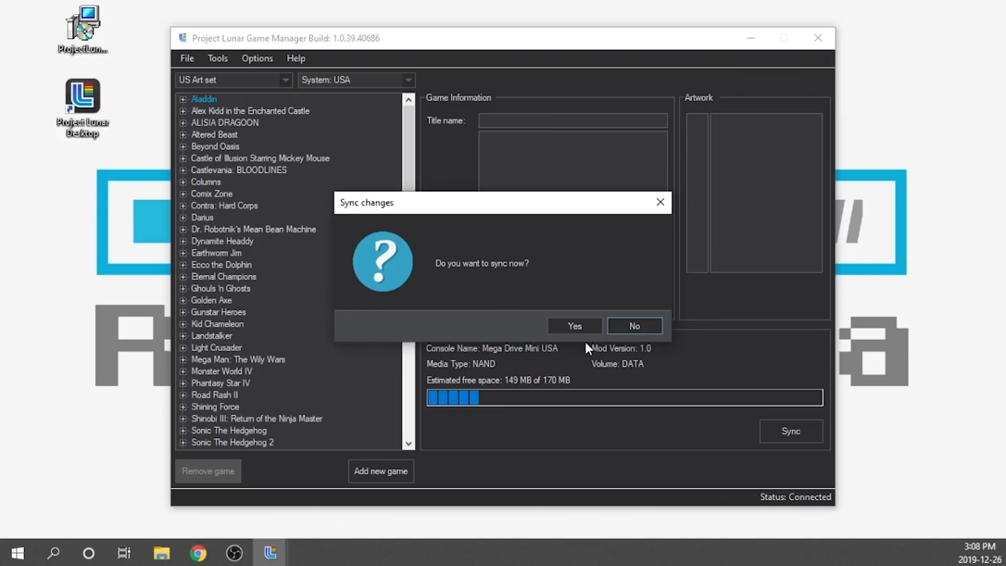
{"action": "left_click", "coordinate": [582, 325]}
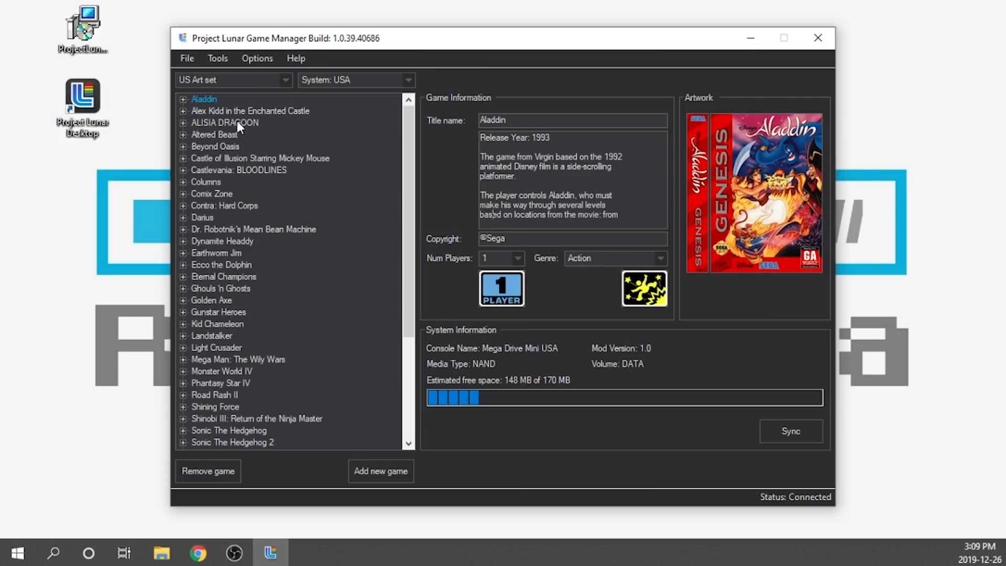
- View the Aladdin and Darius game details, then close the Game Manager window
{"action": "left_click", "coordinate": [206, 99]}
{"action": "left_click", "coordinate": [201, 218]}
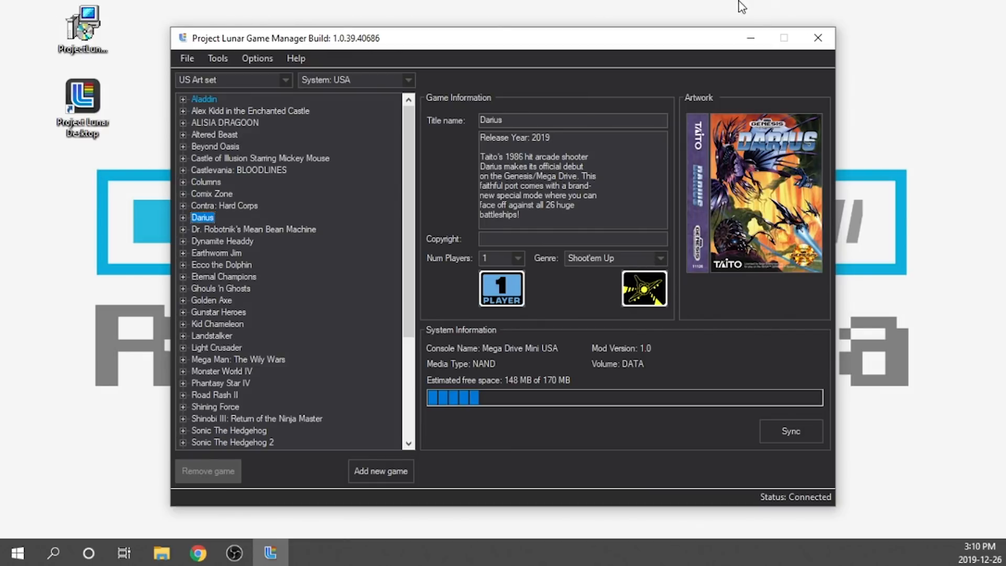
{"action": "left_click", "coordinate": [818, 39]}
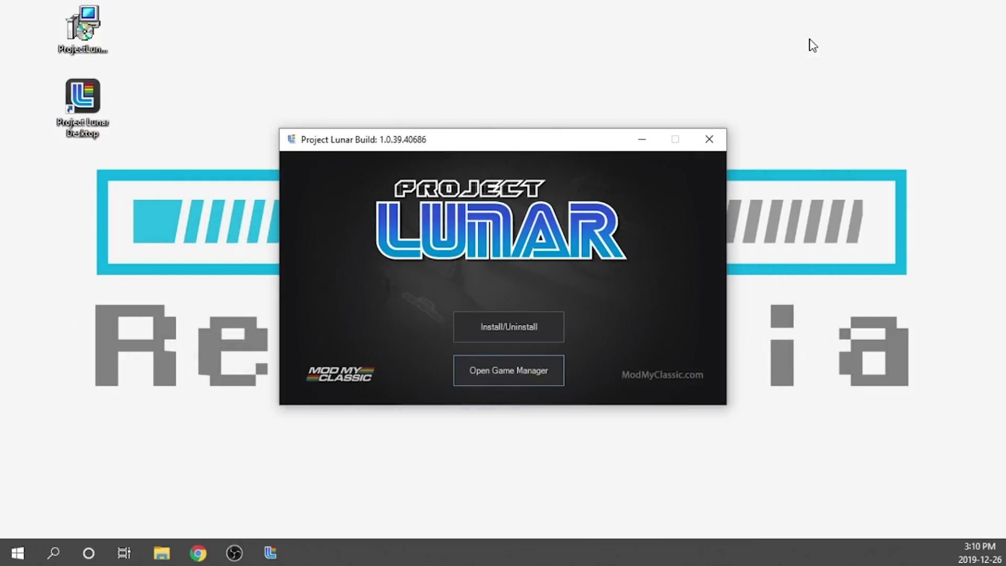
- Close the Project Lunar launcher window
{"action": "left_click", "coordinate": [706, 144]}
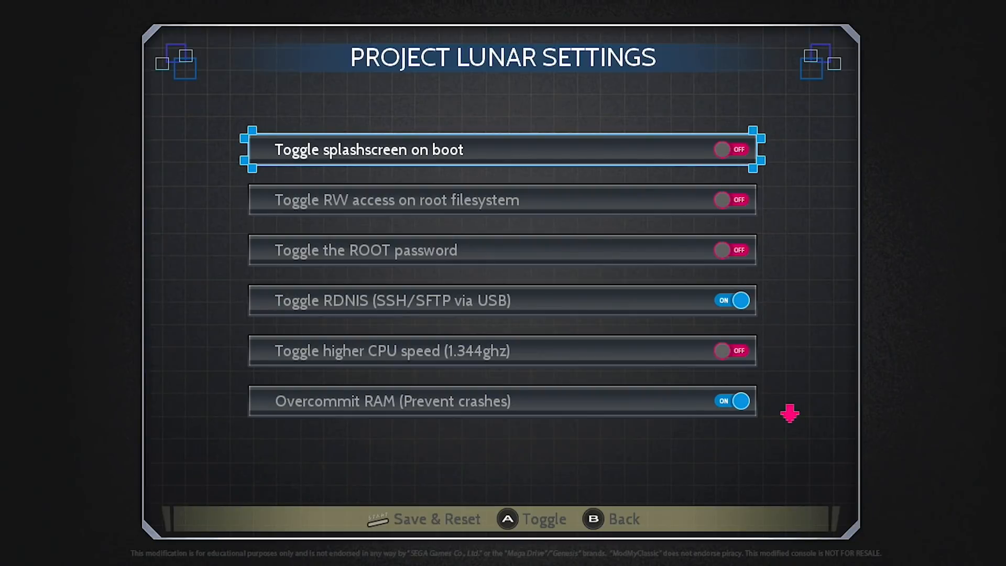
- Switch on the boot splashscreen and higher CPU speed, scroll through the remaining toggles and bring up the save confirmation
{"action": "key", "text": "a"}
{"action": "key", "text": "Down"}
{"action": "key", "text": "Down"}
{"action": "key", "text": "Down"}
{"action": "key", "text": "Down"}
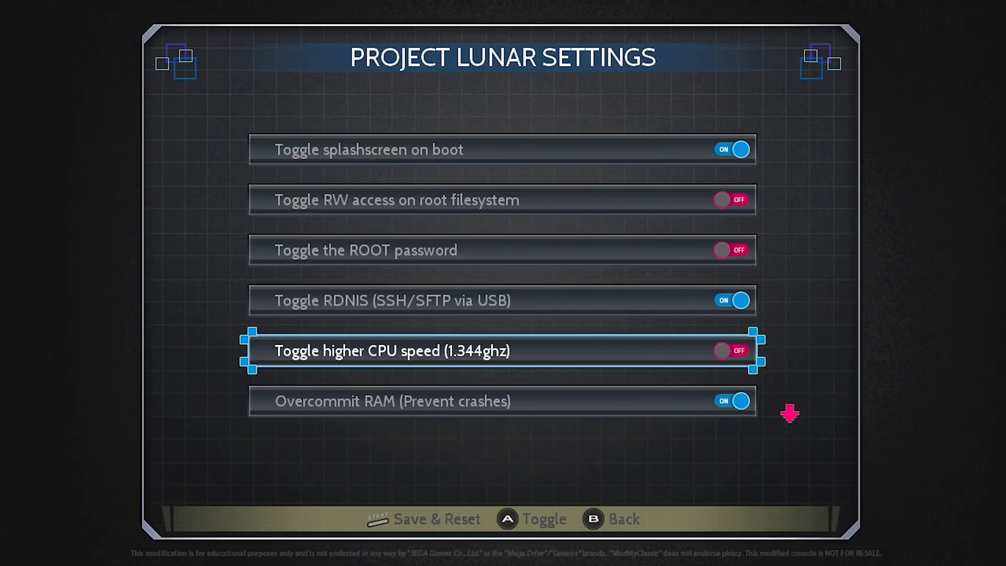
{"action": "key", "text": "Return"}
{"action": "key", "text": "Down"}
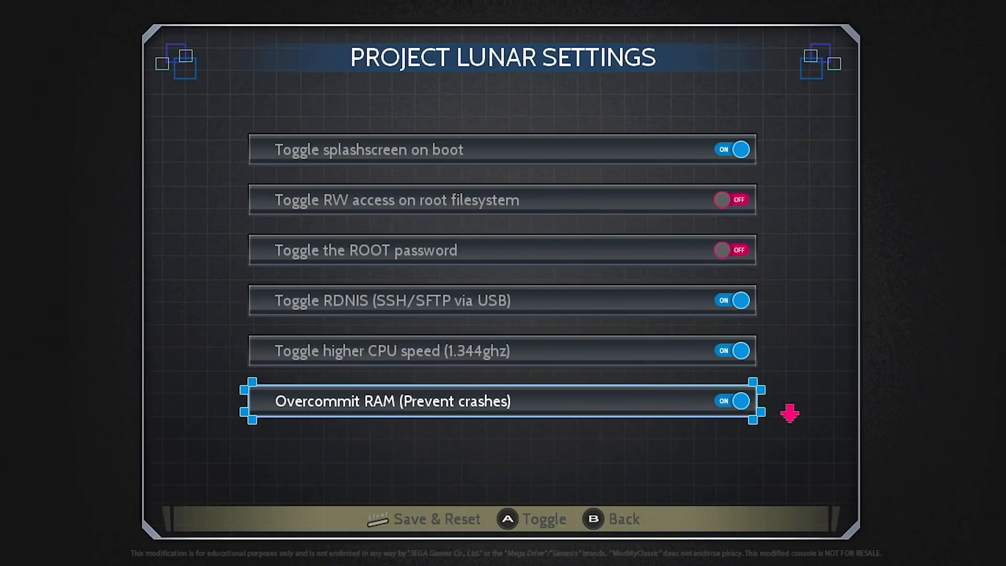
{"action": "key", "text": "Down"}
{"action": "key", "text": "Down"}
{"action": "key", "text": "Down"}
{"action": "key", "text": "Up"}
{"action": "key", "text": "Up"}
{"action": "key", "text": "Up"}
{"action": "key", "text": "Up"}
{"action": "key", "text": "Up"}
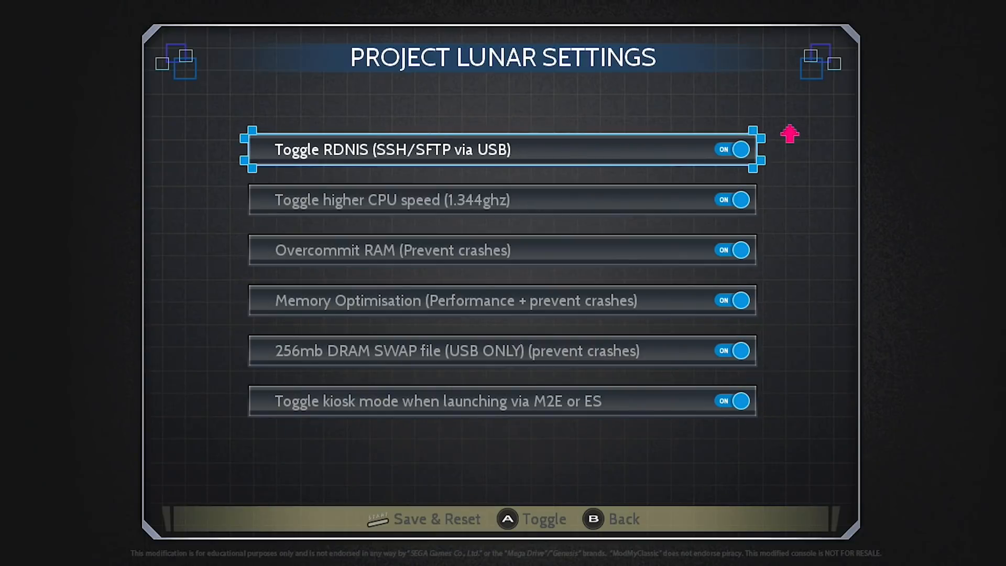
{"action": "key", "text": "Up"}
{"action": "key", "text": "Up"}
{"action": "key", "text": "Up"}
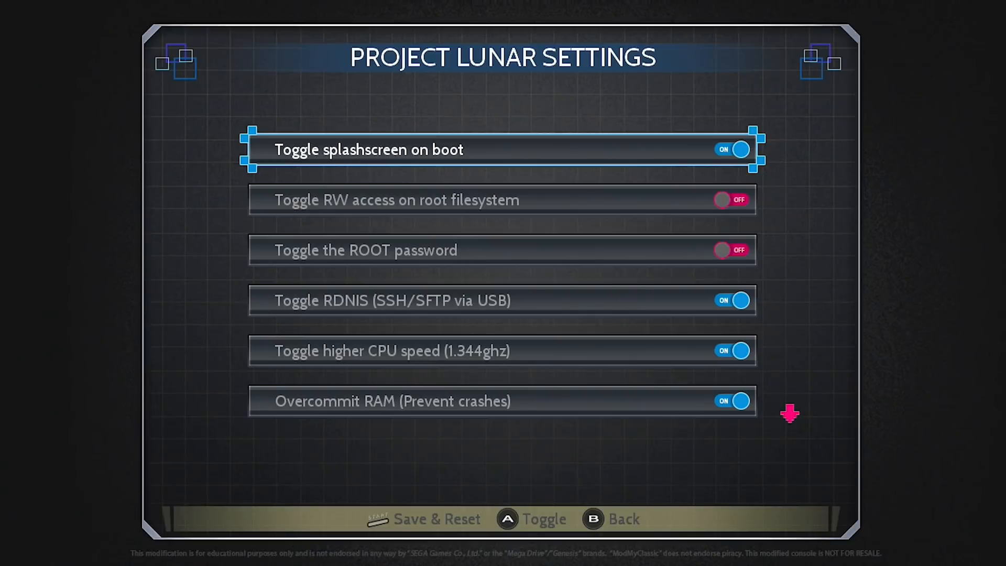
{"action": "key", "text": "Return"}
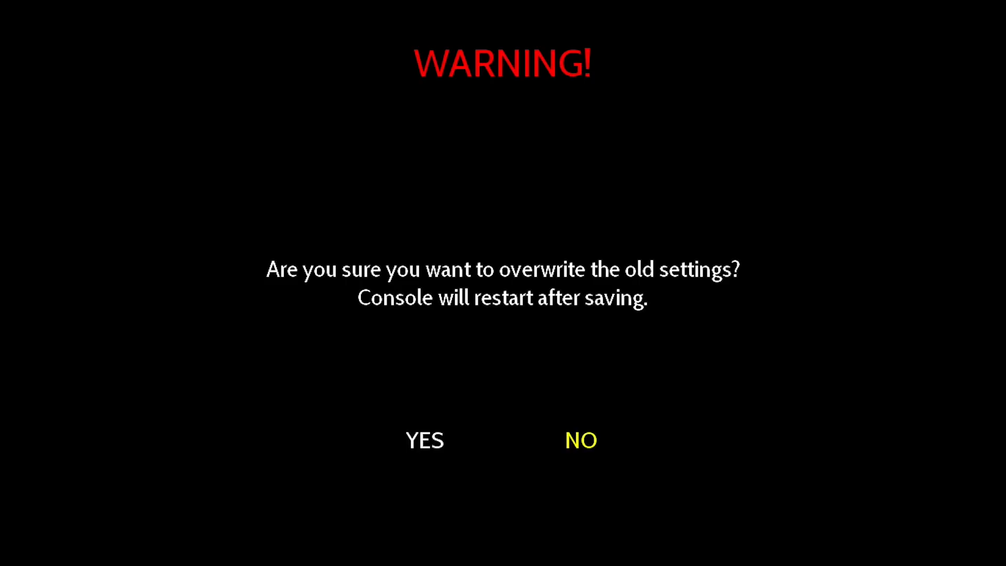
- Choose YES to overwrite the old settings and confirm, restarting the console
{"action": "key", "text": "Left"}
{"action": "key", "text": "Return"}
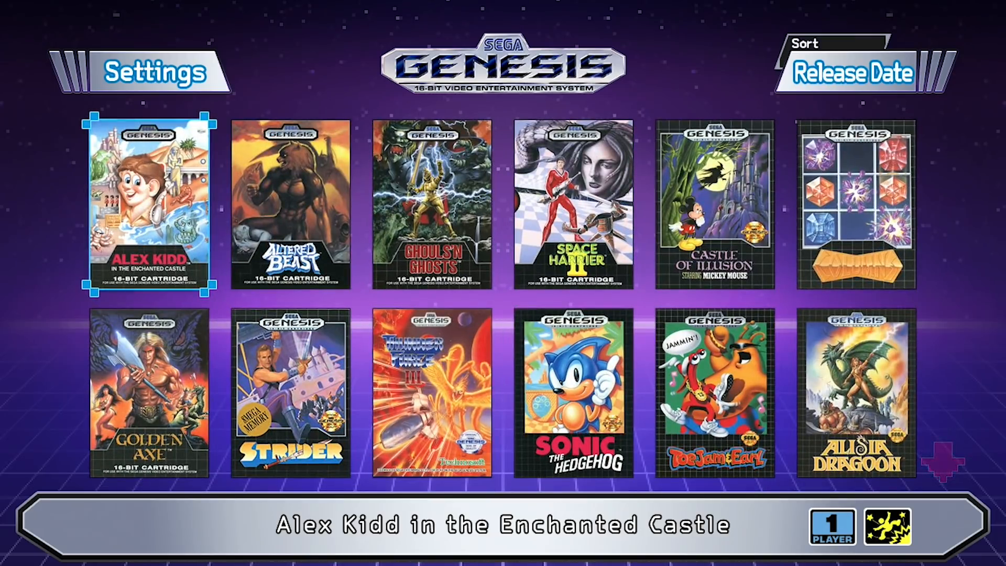
- Change the library sort from Release Date to A-Z and browse back to the Aladdin cover
{"action": "key", "text": "Up"}
{"action": "key", "text": "Right"}
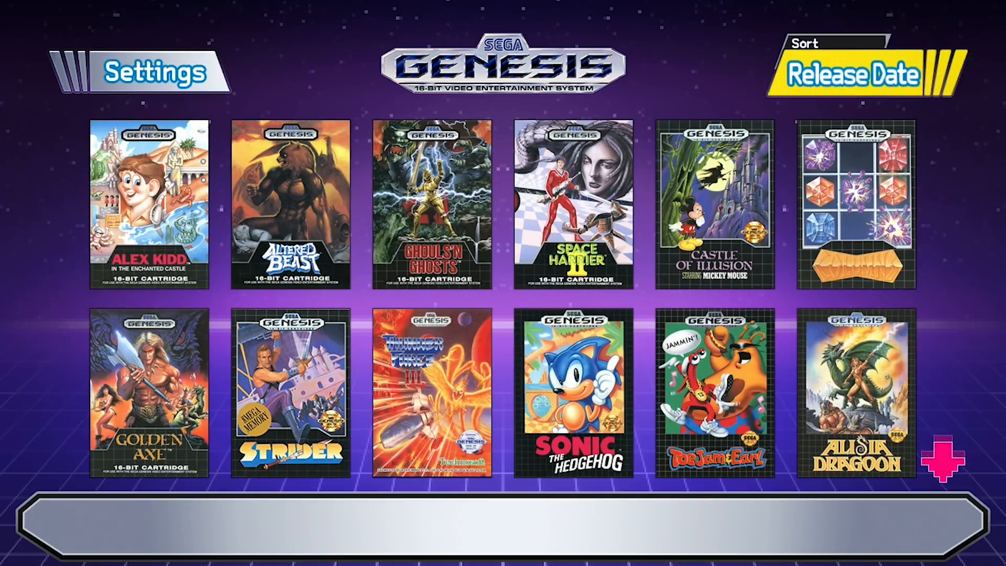
{"action": "key", "text": "Return"}
{"action": "key", "text": "Down"}
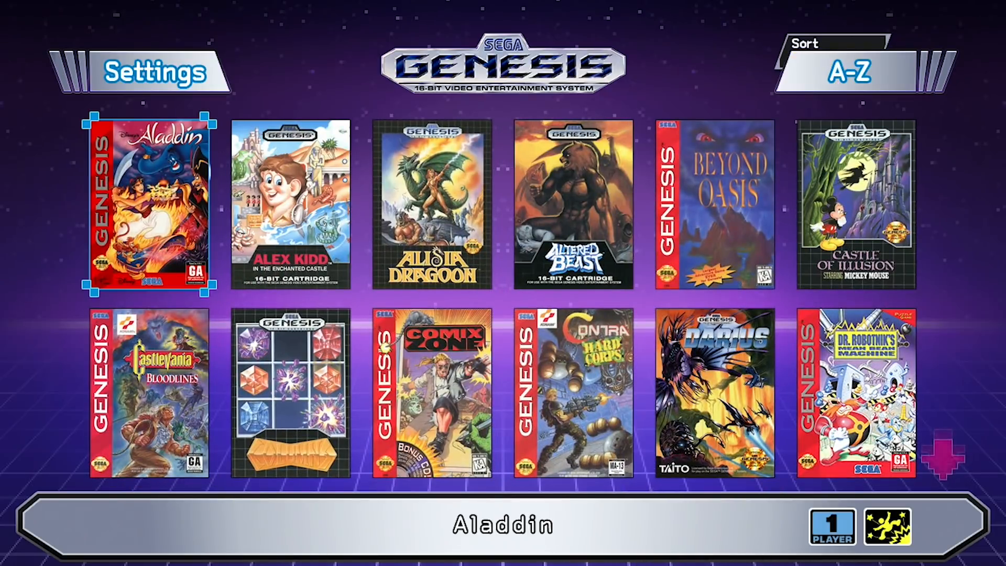
{"action": "key", "text": "Right"}
{"action": "key", "text": "Down"}
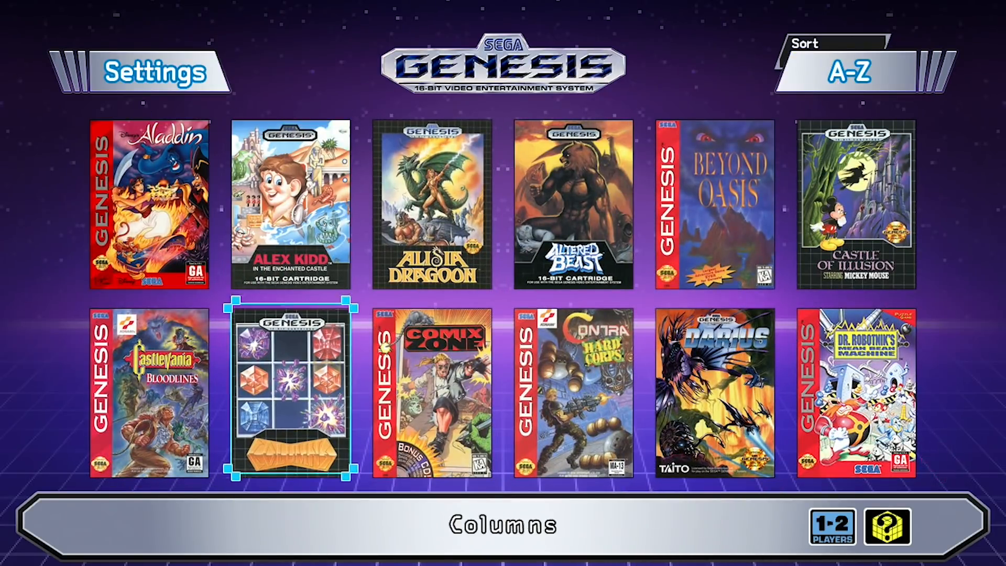
{"action": "key", "text": "Up"}
{"action": "key", "text": "Left"}
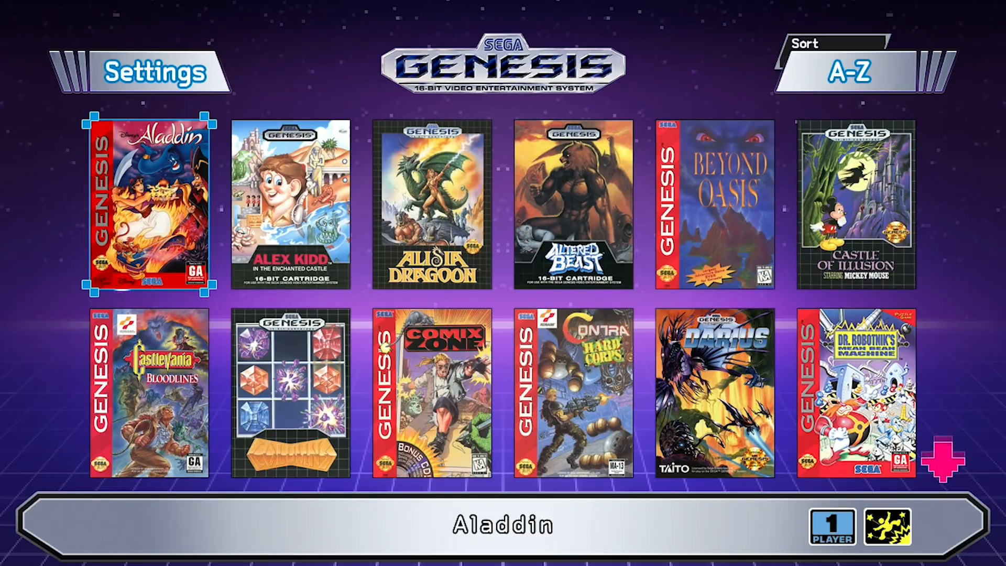
- Toggle the cartridge spine view on and back off to full box-art covers
{"action": "key", "text": "x"}
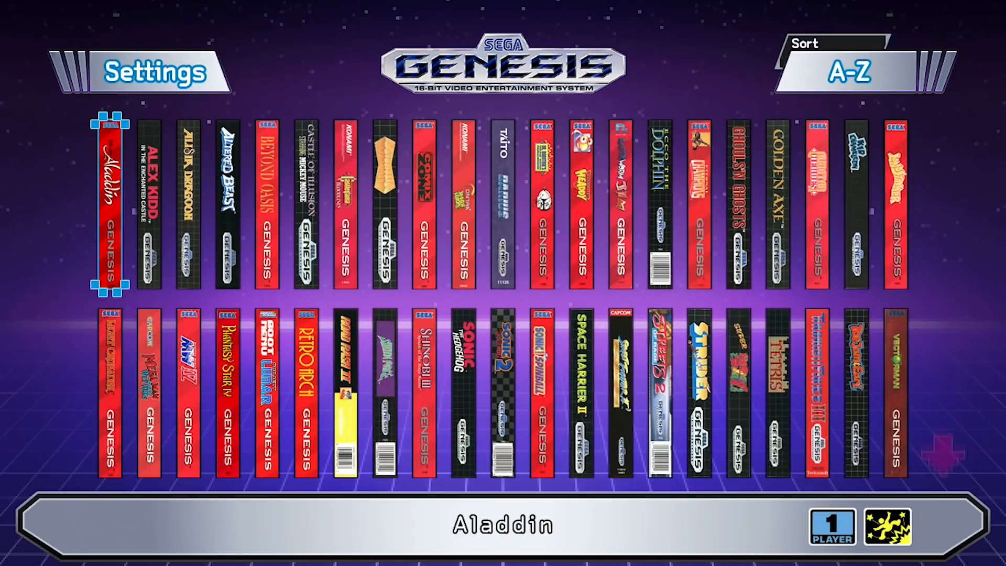
{"action": "key", "text": "x"}
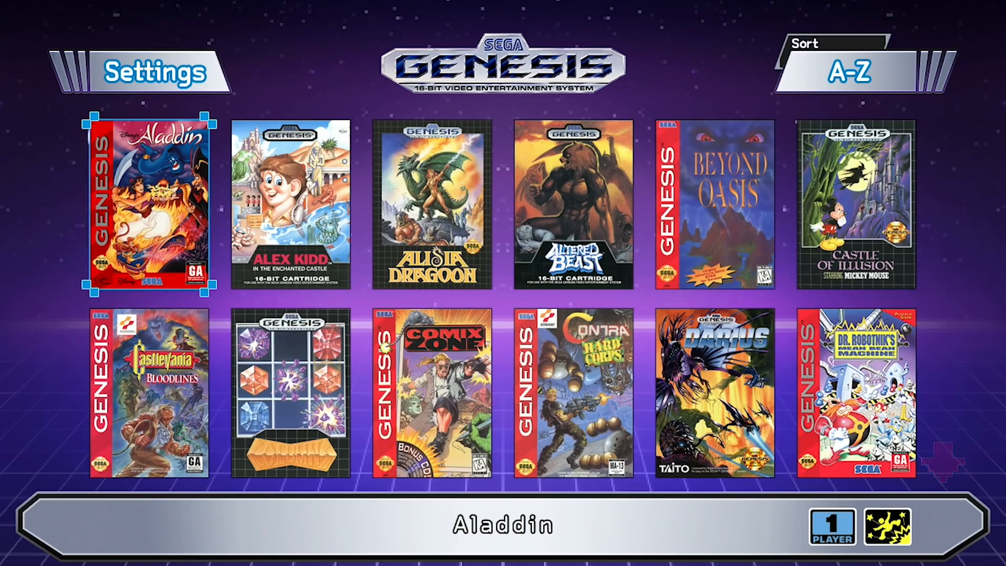
{"action": "key", "text": "Right"}
{"action": "key", "text": "Down"}
{"action": "key", "text": "Down"}
{"action": "key", "text": "Down"}
{"action": "key", "text": "Down"}
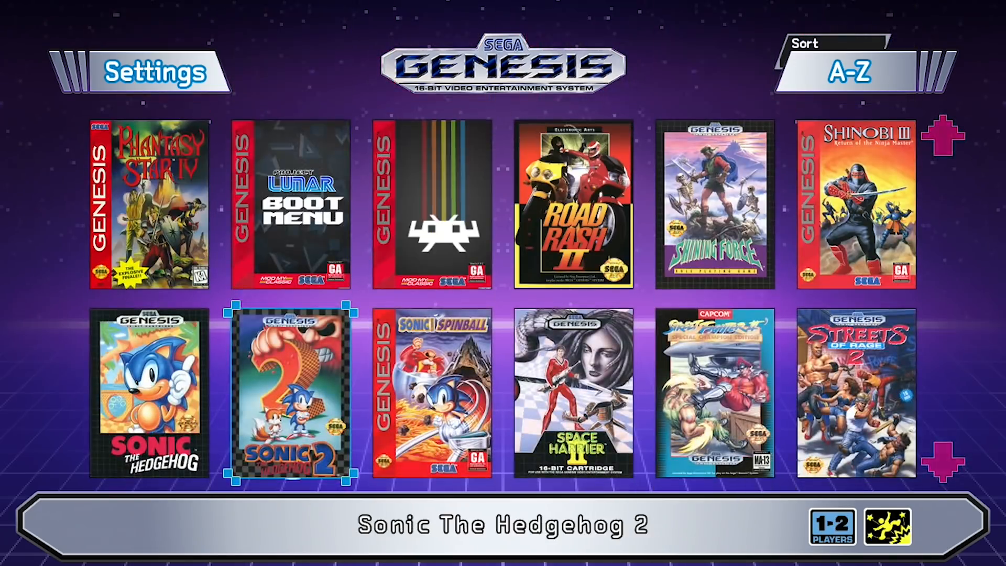
{"action": "key", "text": "Up"}
{"action": "key", "text": "Up"}
{"action": "key", "text": "Up"}
{"action": "key", "text": "Up"}
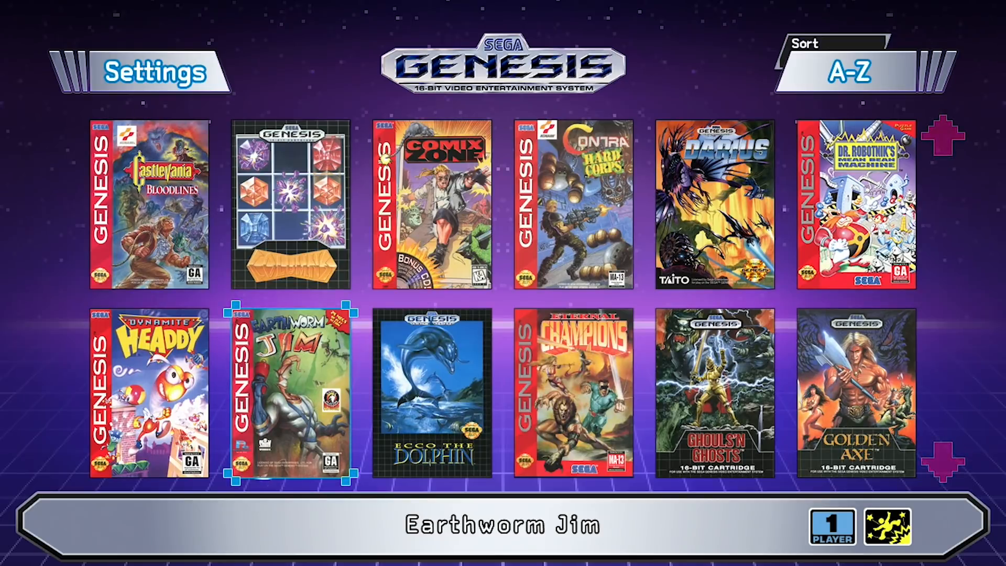
{"action": "key", "text": "Down"}
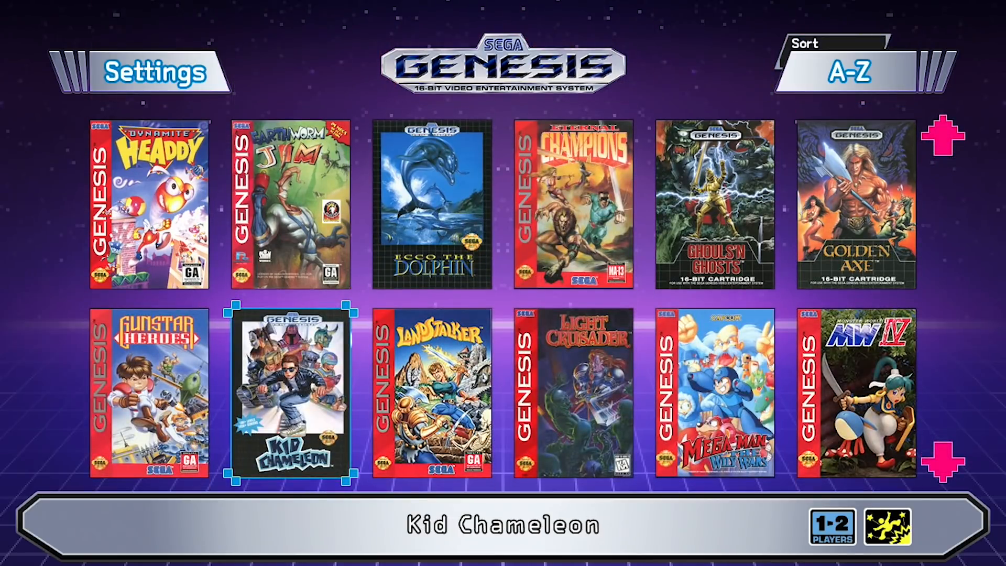
{"action": "key", "text": "Up"}
{"action": "key", "text": "Up"}
{"action": "key", "text": "Up"}
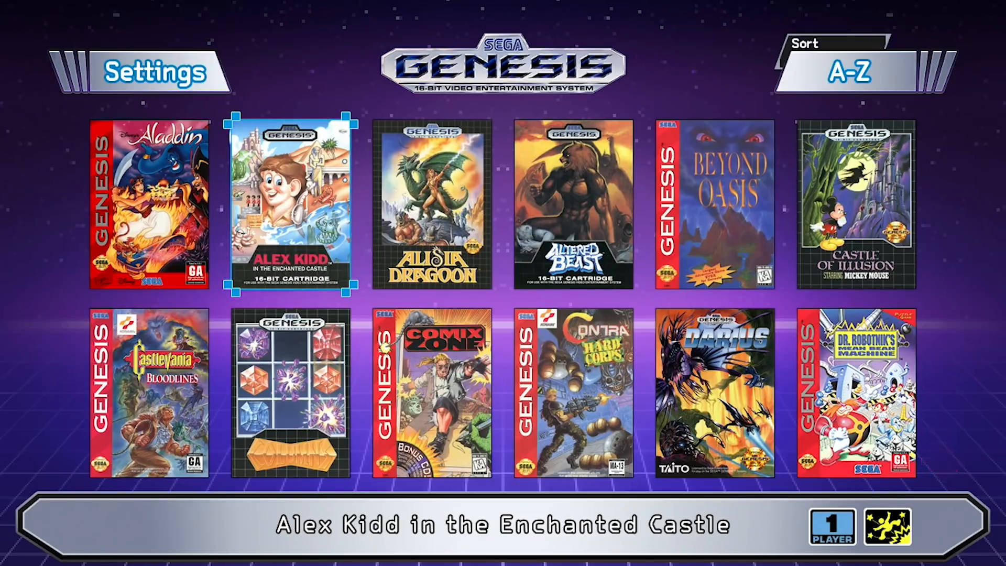
{"action": "key", "text": "Down"}
{"action": "key", "text": "Down"}
{"action": "key", "text": "Down"}
{"action": "key", "text": "Down"}
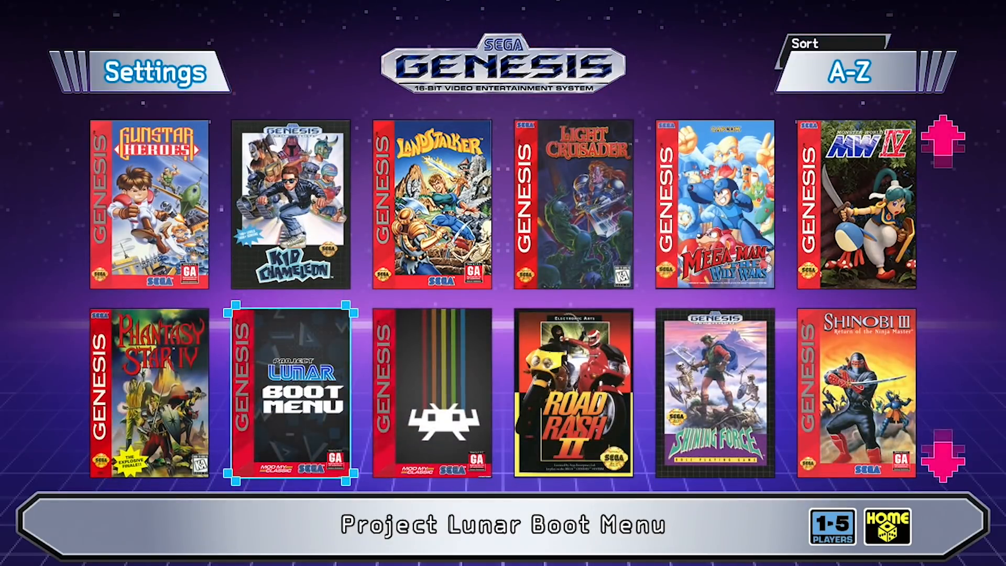
{"action": "key", "text": "Right"}
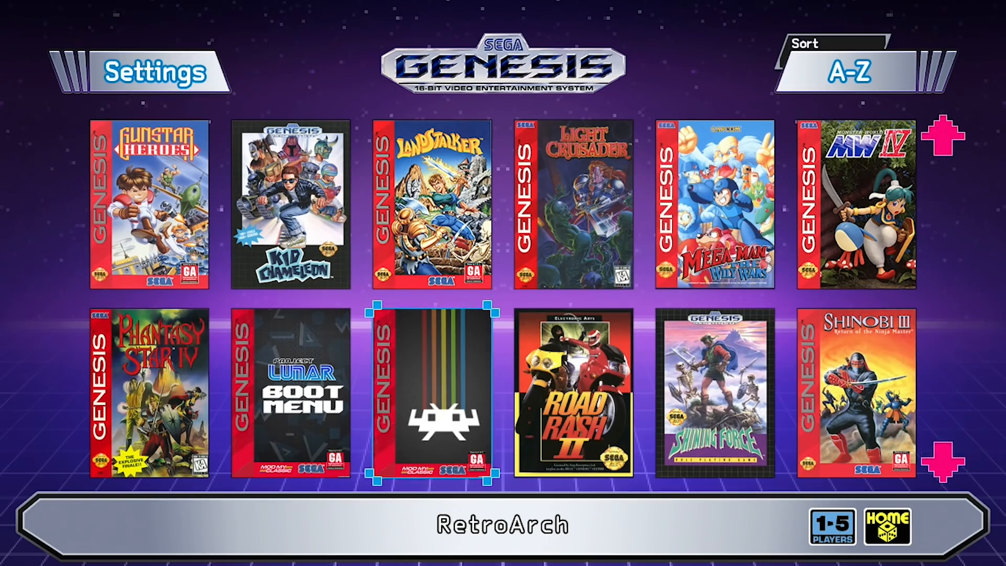
{"action": "key", "text": "Page_Down"}
{"action": "key", "text": "Up"}
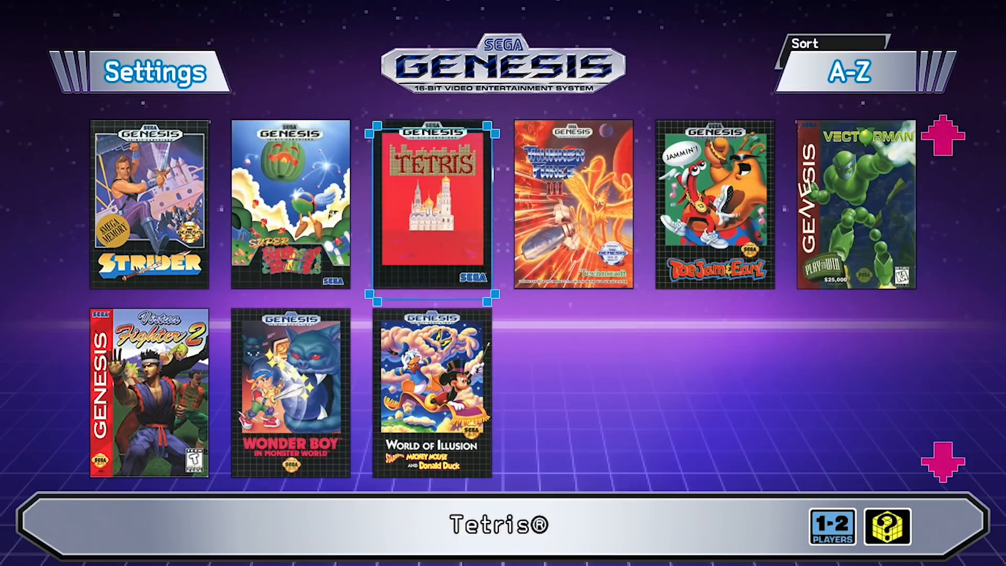
{"action": "key", "text": "Page_Up"}
{"action": "key", "text": "Page_Up"}
{"action": "key", "text": "Up"}
{"action": "key", "text": "Up"}
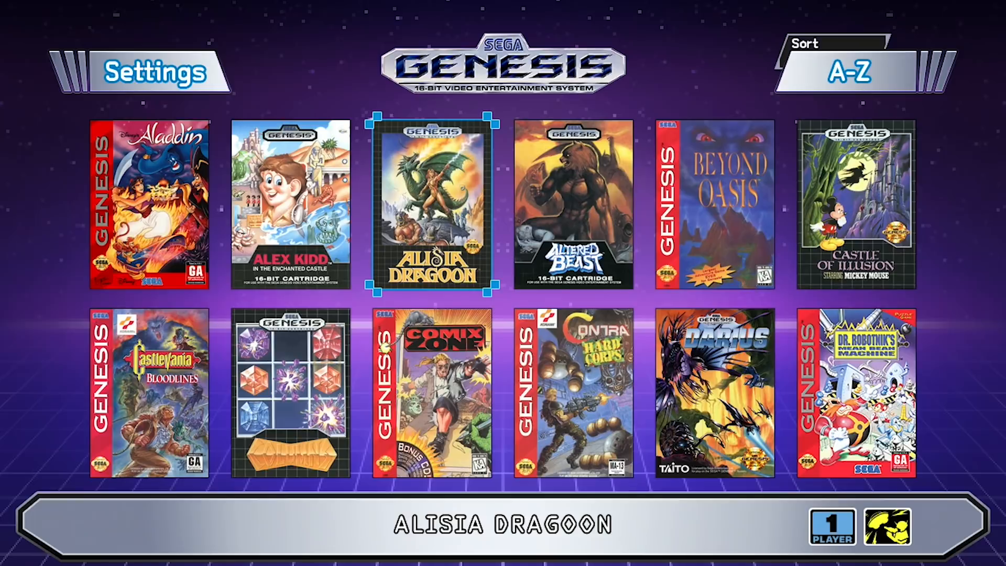
{"action": "key", "text": "Down"}
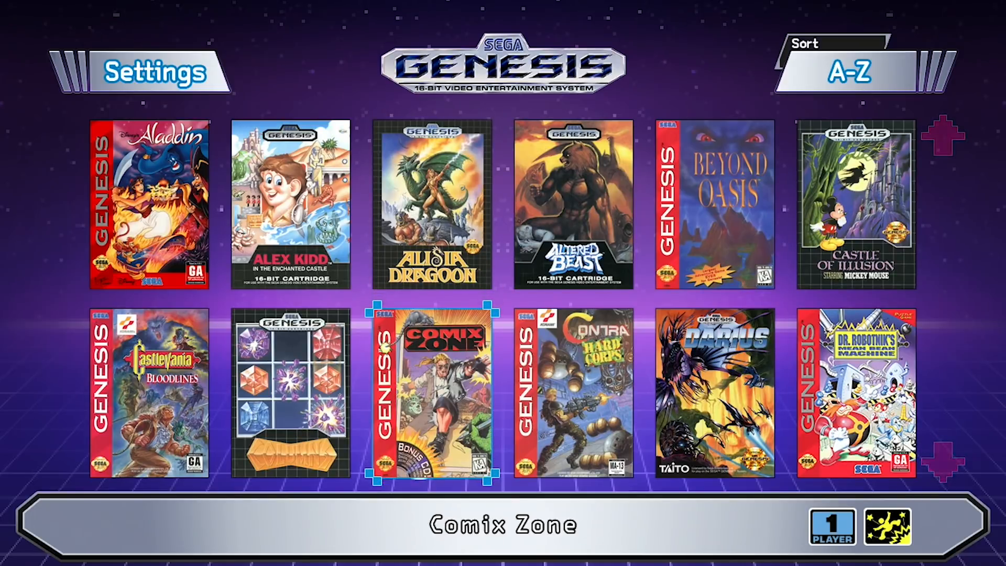